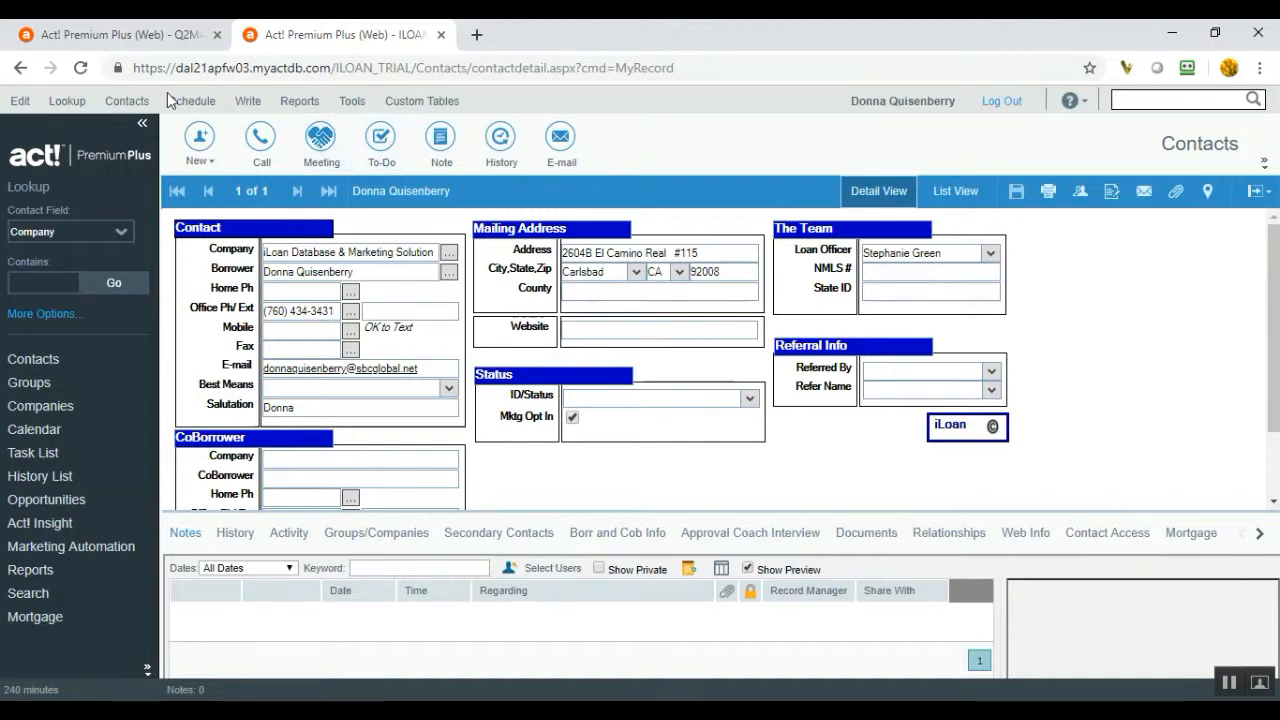
- Open the Lookup menu on the contact record to reach Other Fields
click(67, 108)
mouse_move(138, 457)
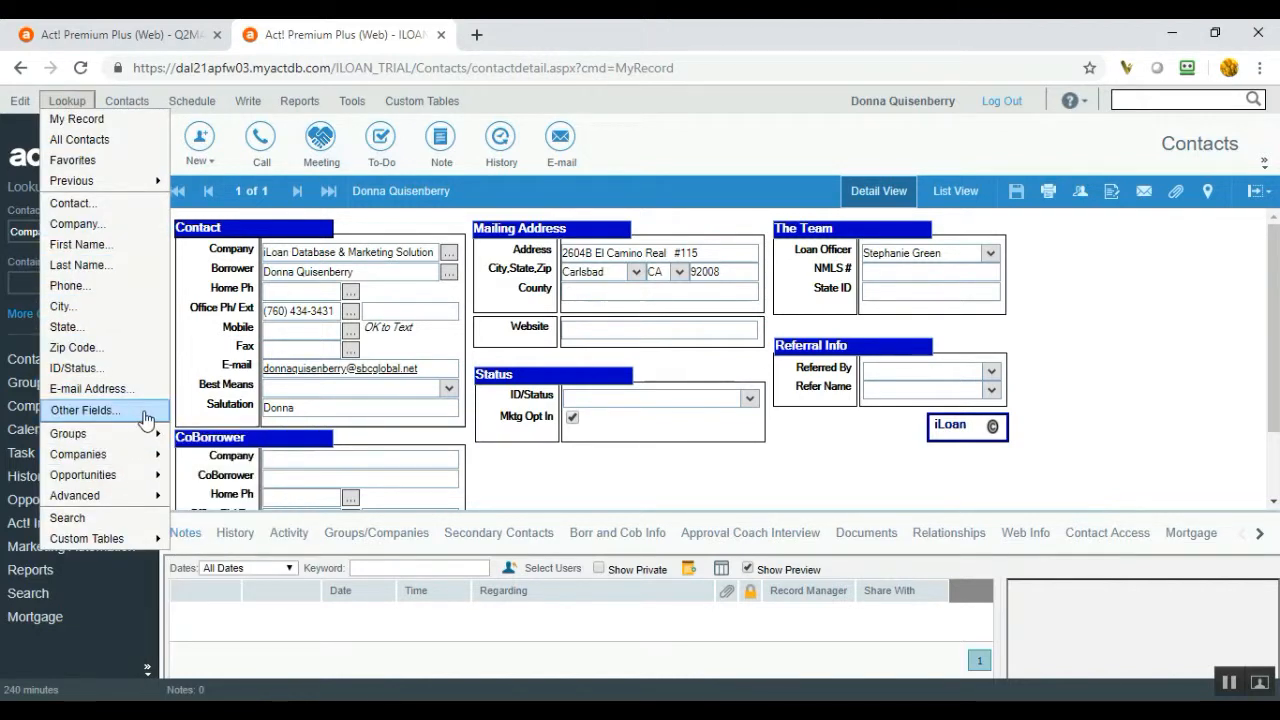
- Run an Other Fields lookup for contacts whose Birth Date month equals 7
click(145, 418)
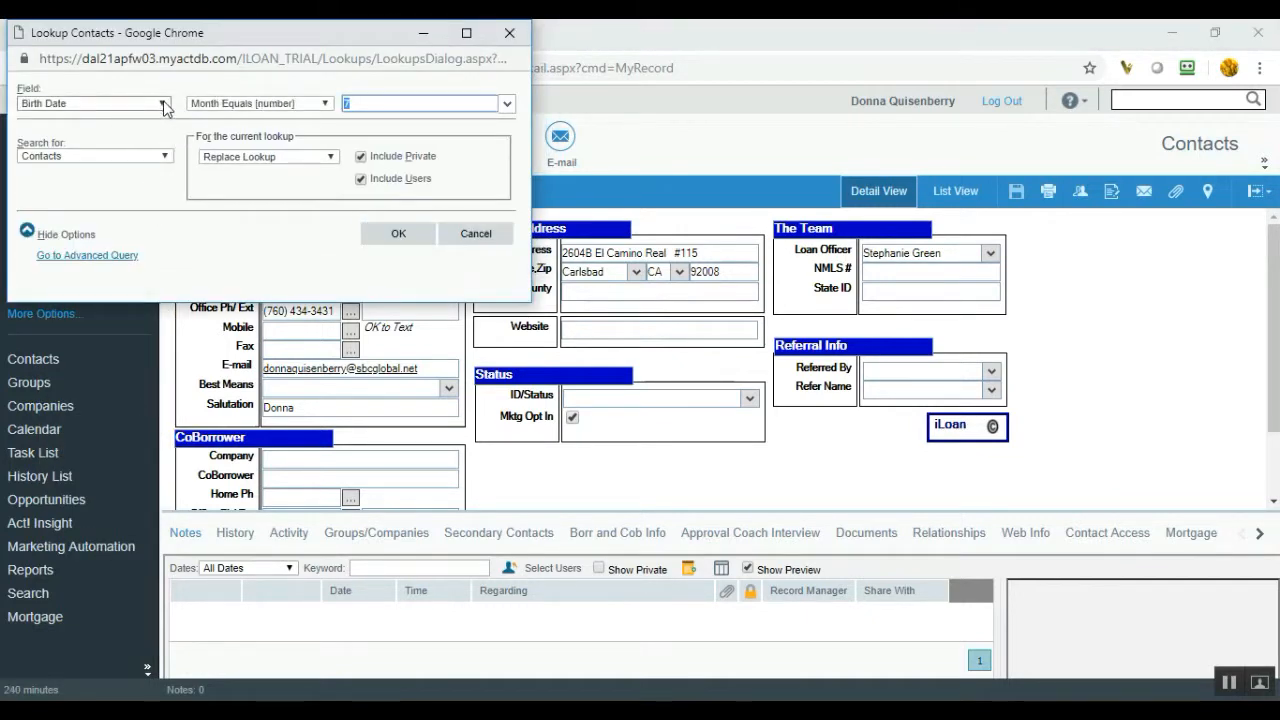
click(163, 104)
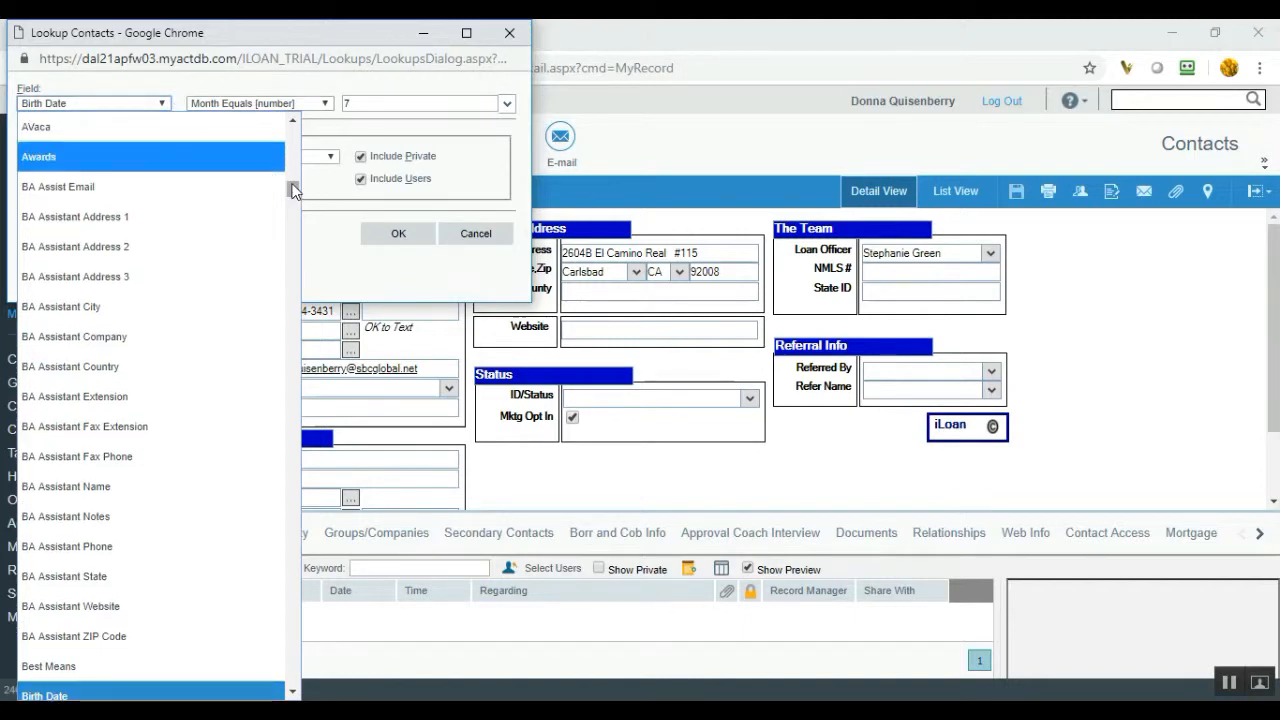
drag(293, 190, 296, 178)
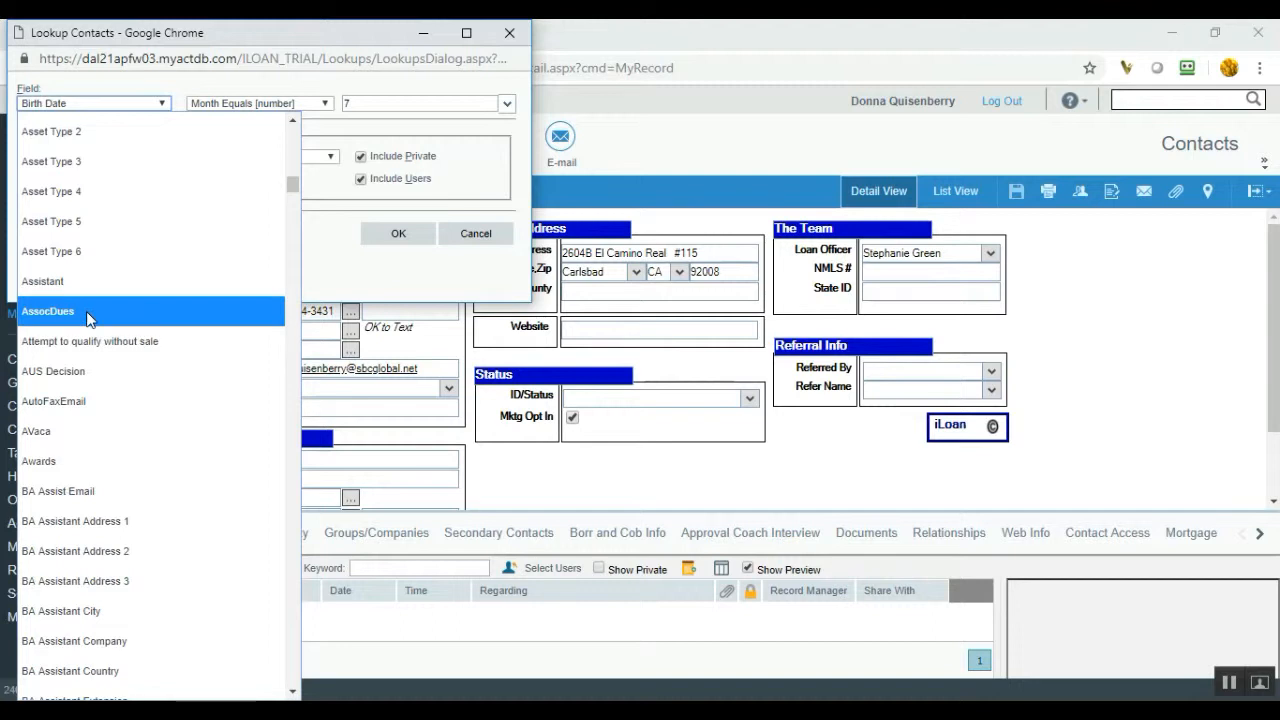
key(b)
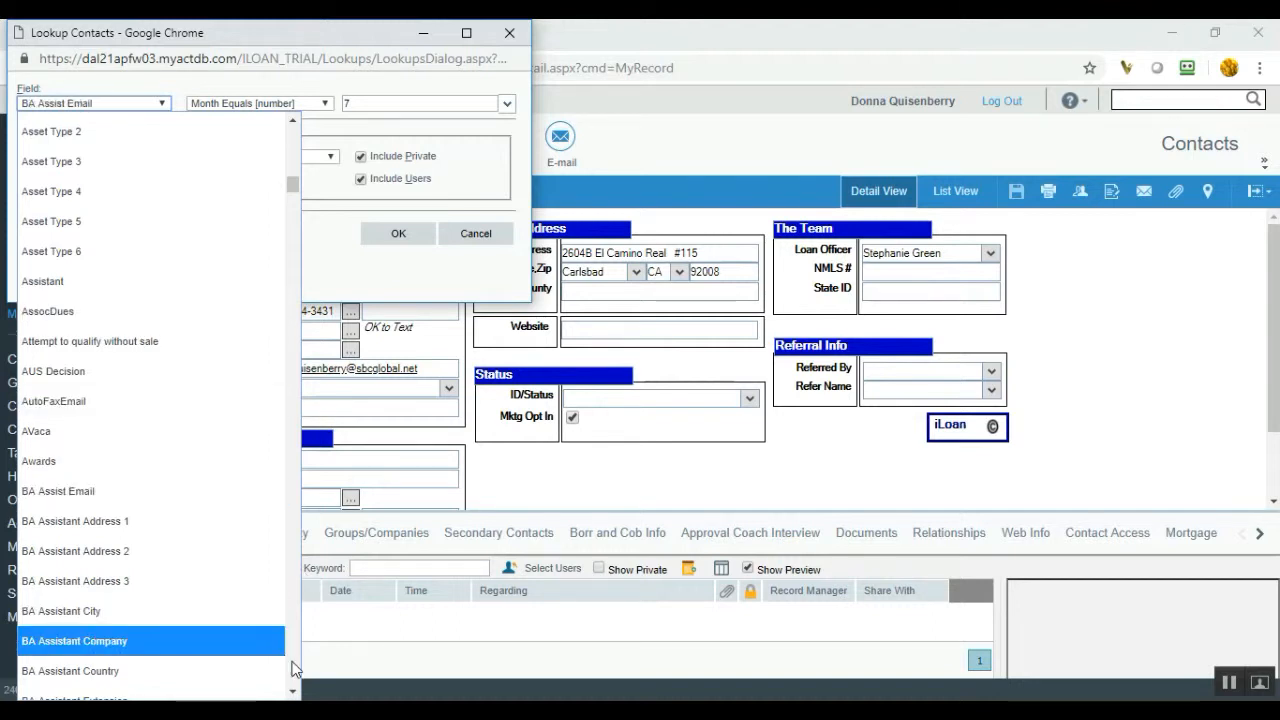
scroll(295, 668, down, 5)
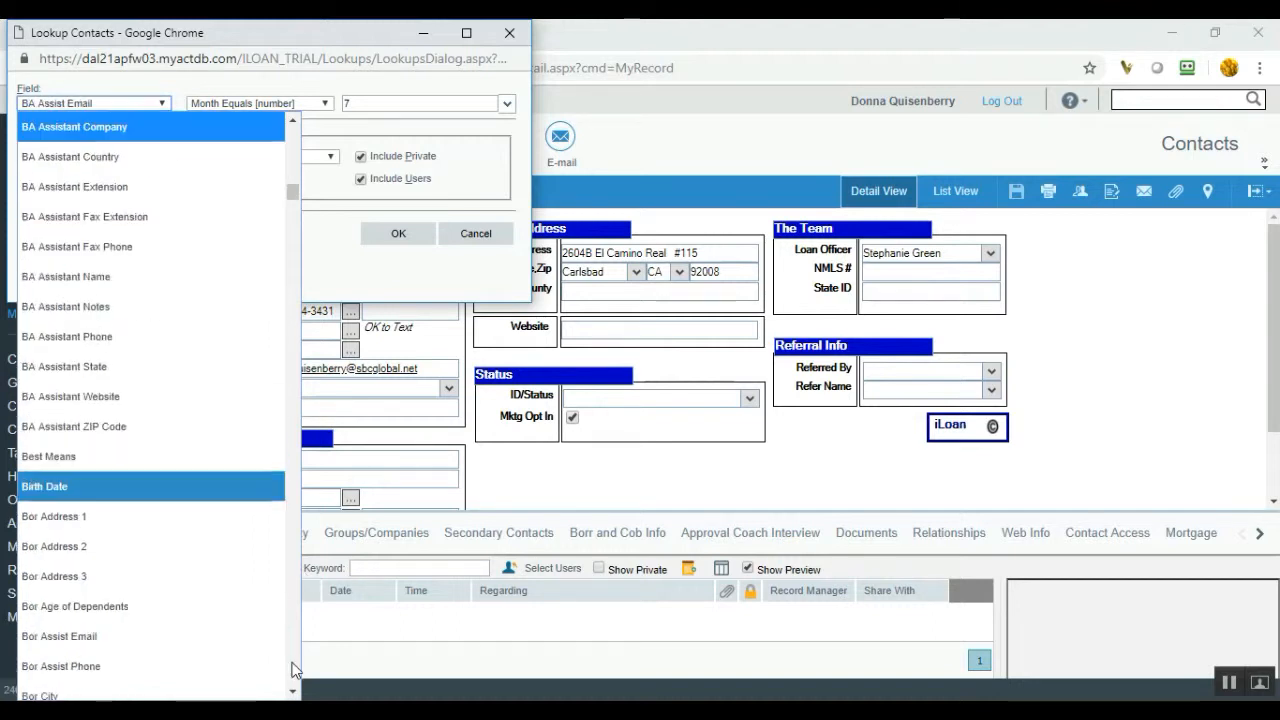
click(100, 490)
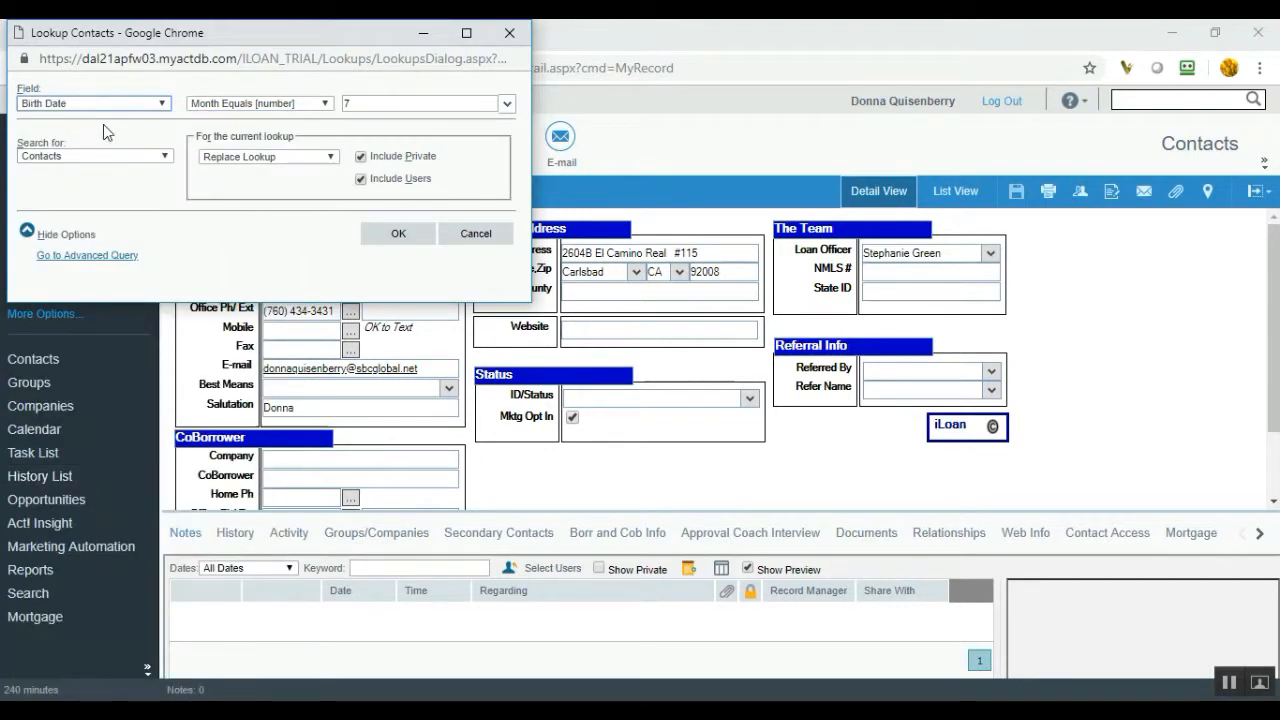
click(325, 104)
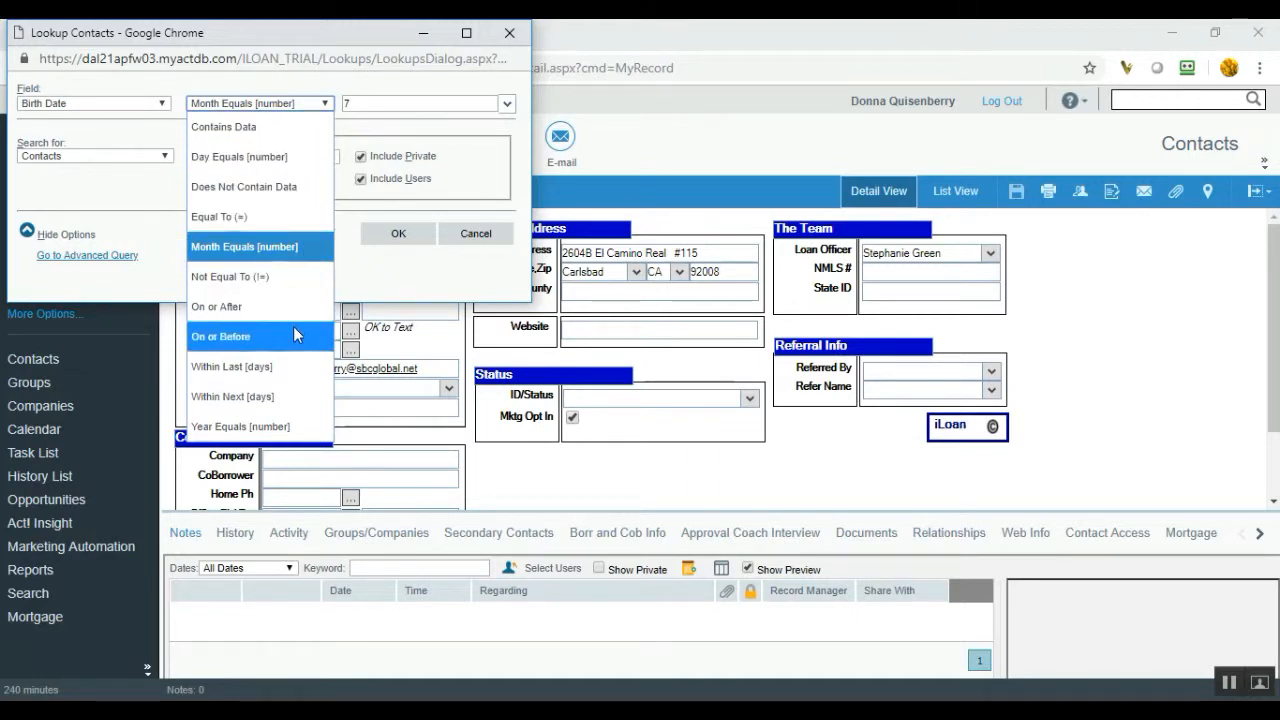
click(297, 257)
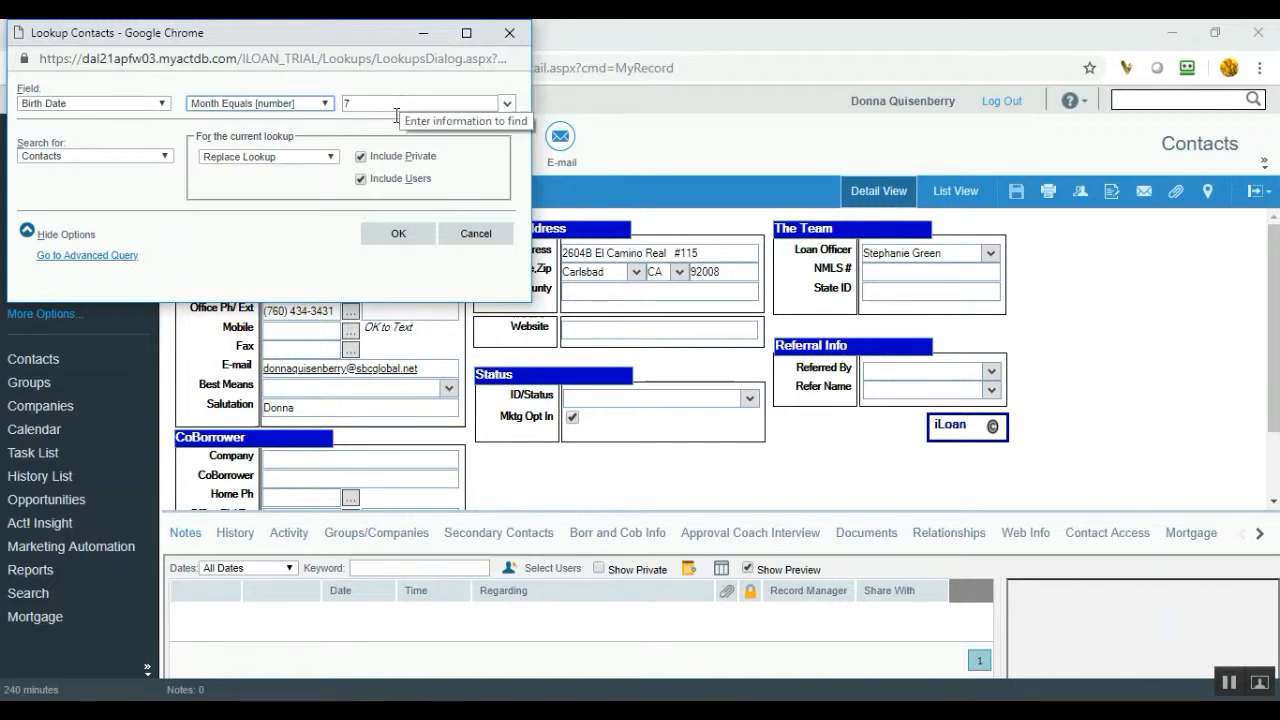
click(411, 240)
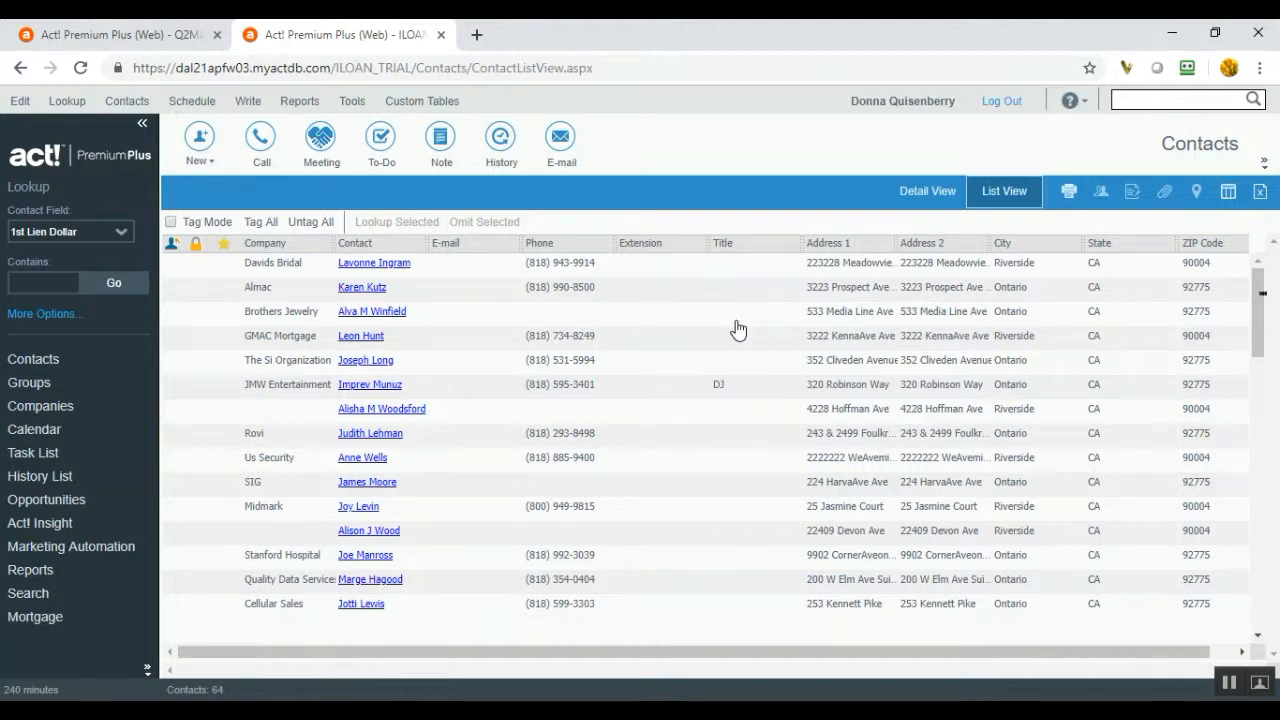
- Open Customize Columns for the contact list and select Birth Date in Available fields
click(1229, 193)
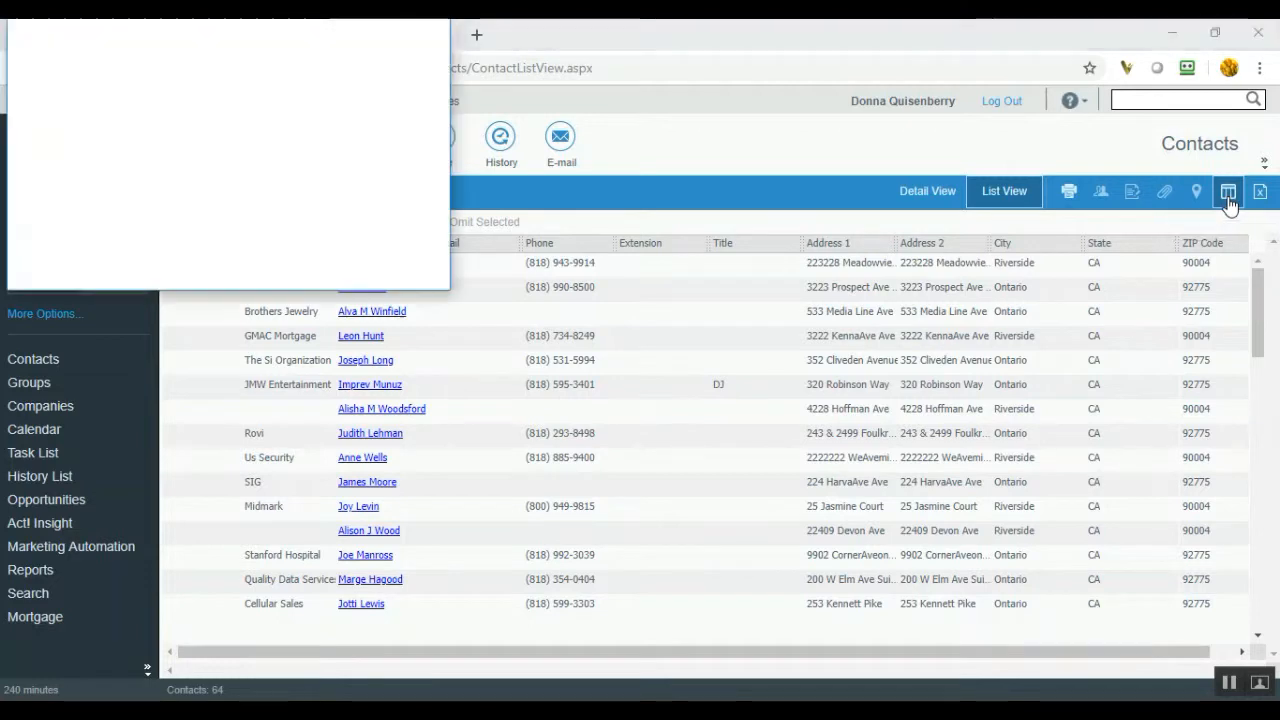
drag(210, 38, 518, 137)
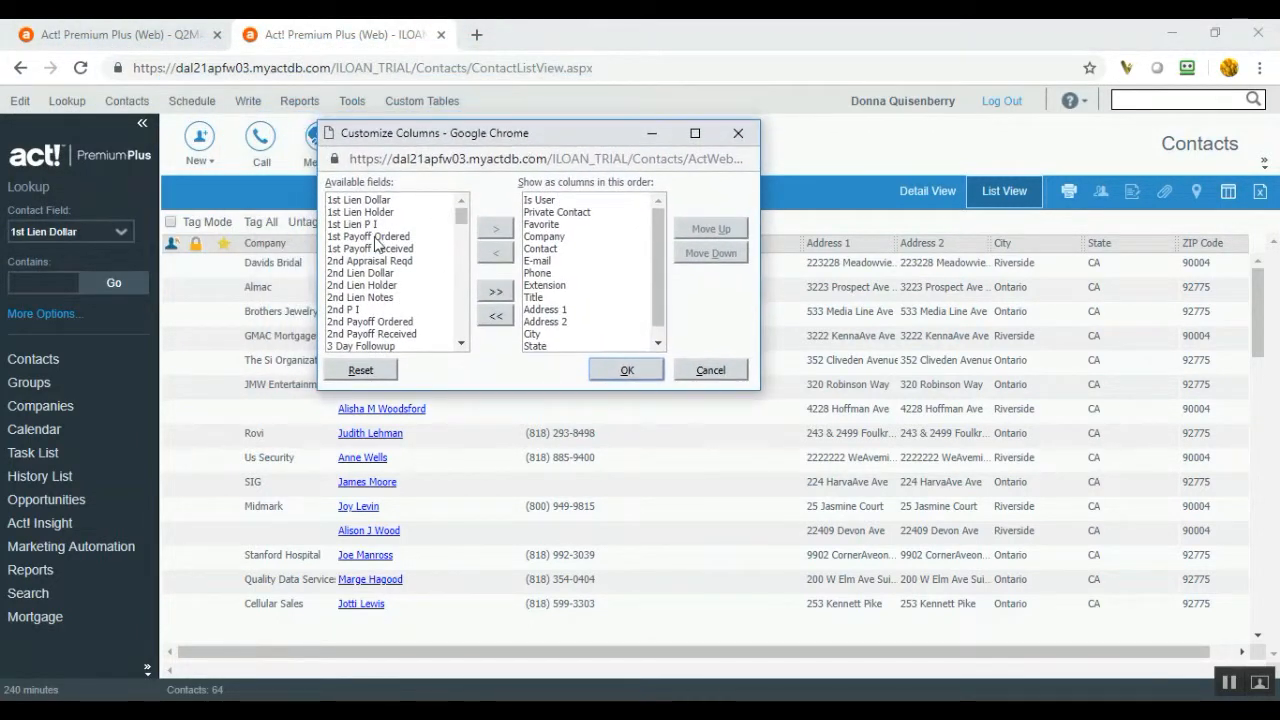
mouse_move(463, 216)
mouse_down()
mouse_move(463, 240)
mouse_move(462, 214)
mouse_up()
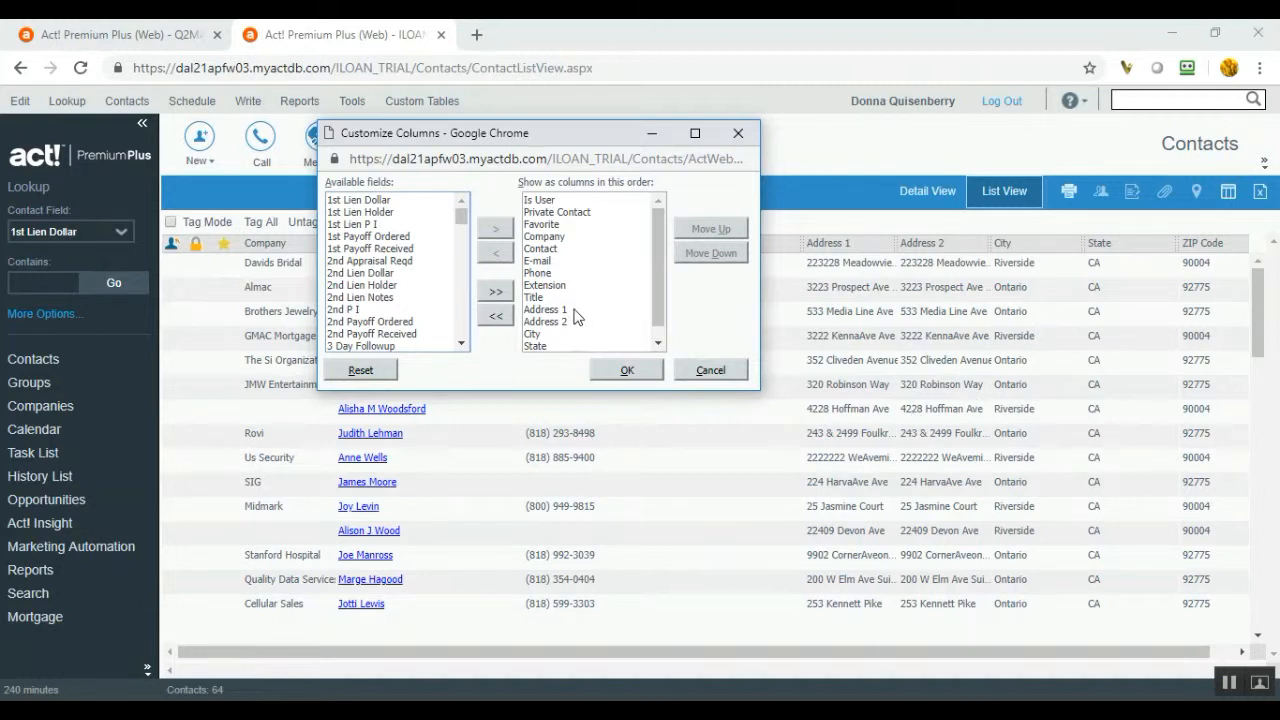
click(385, 249)
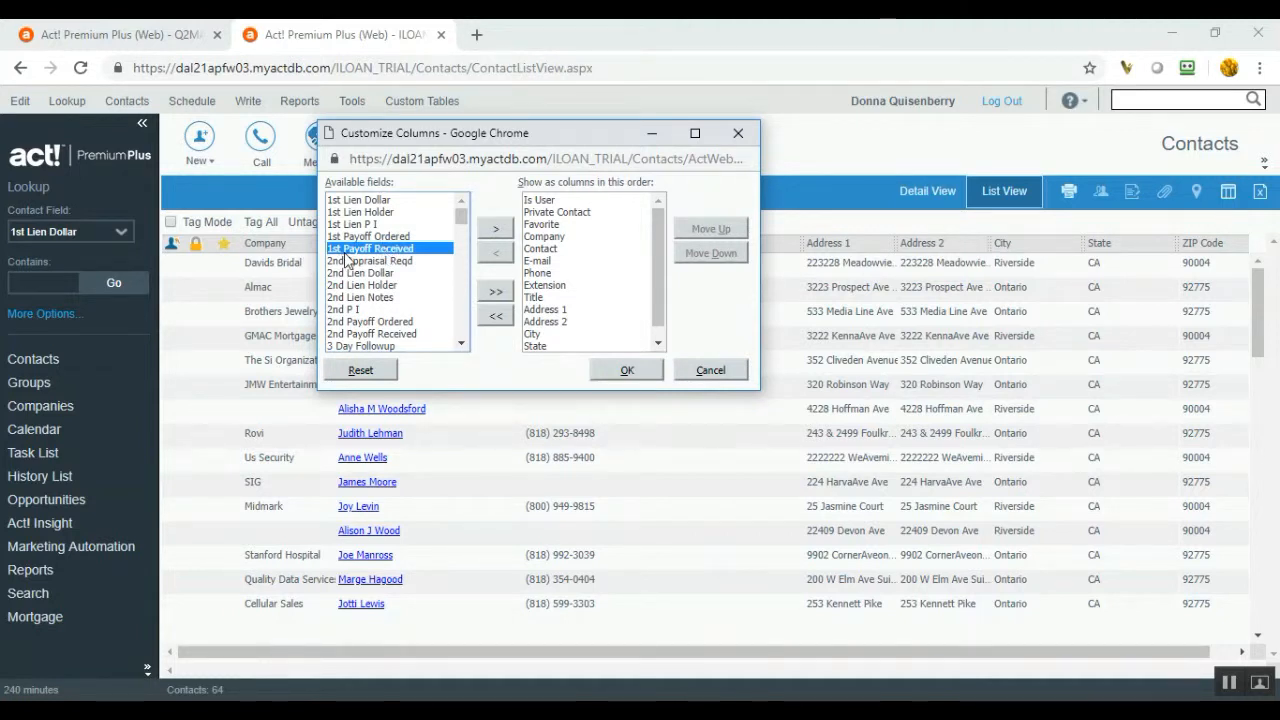
key(b)
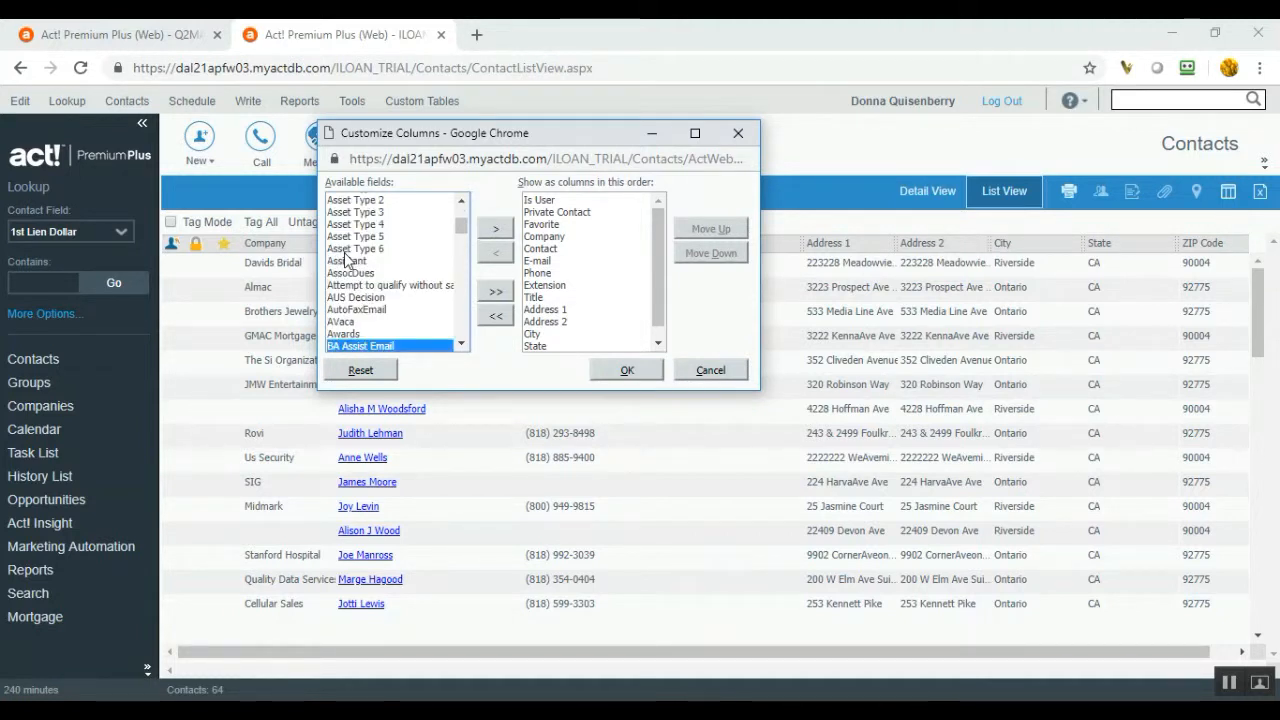
click(463, 344)
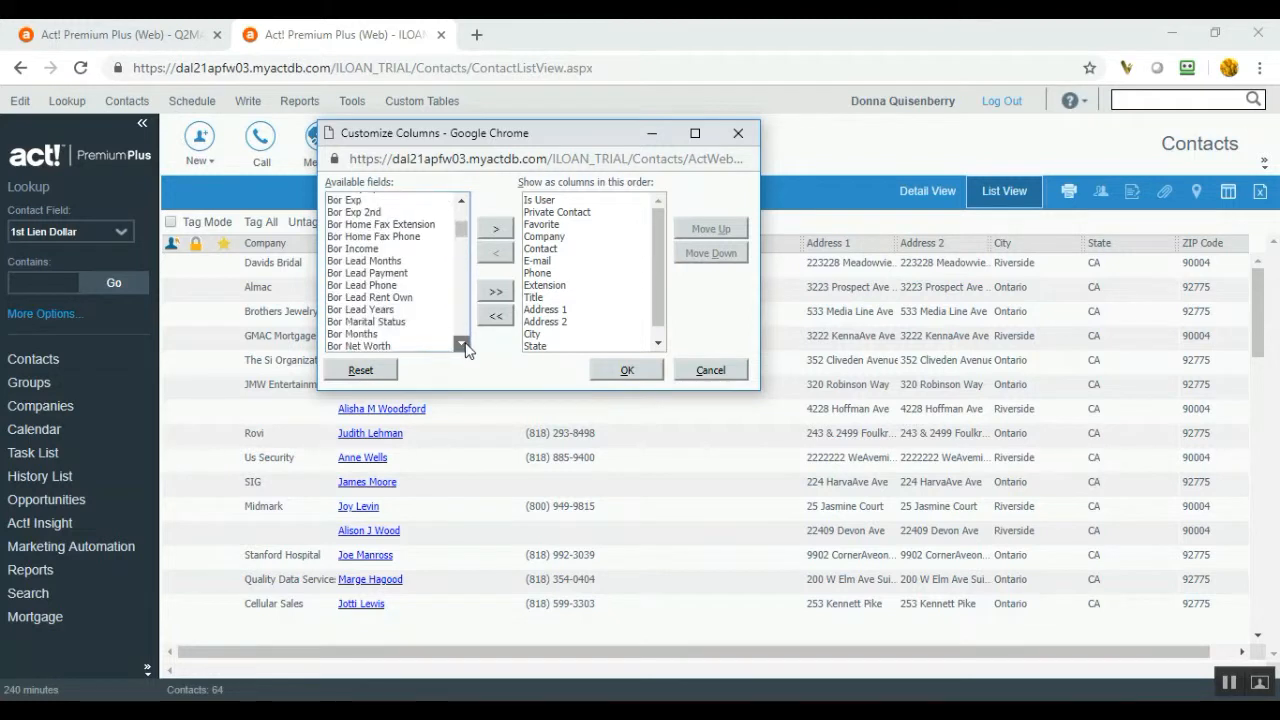
click(463, 203)
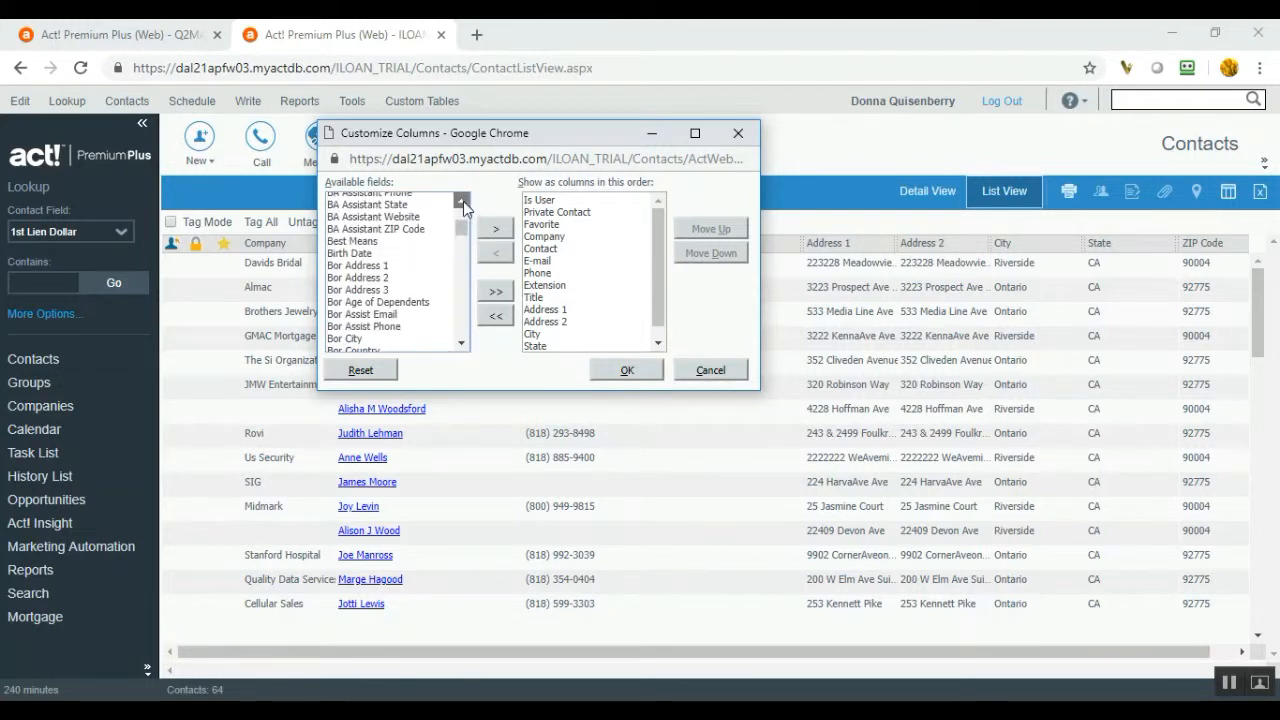
click(397, 328)
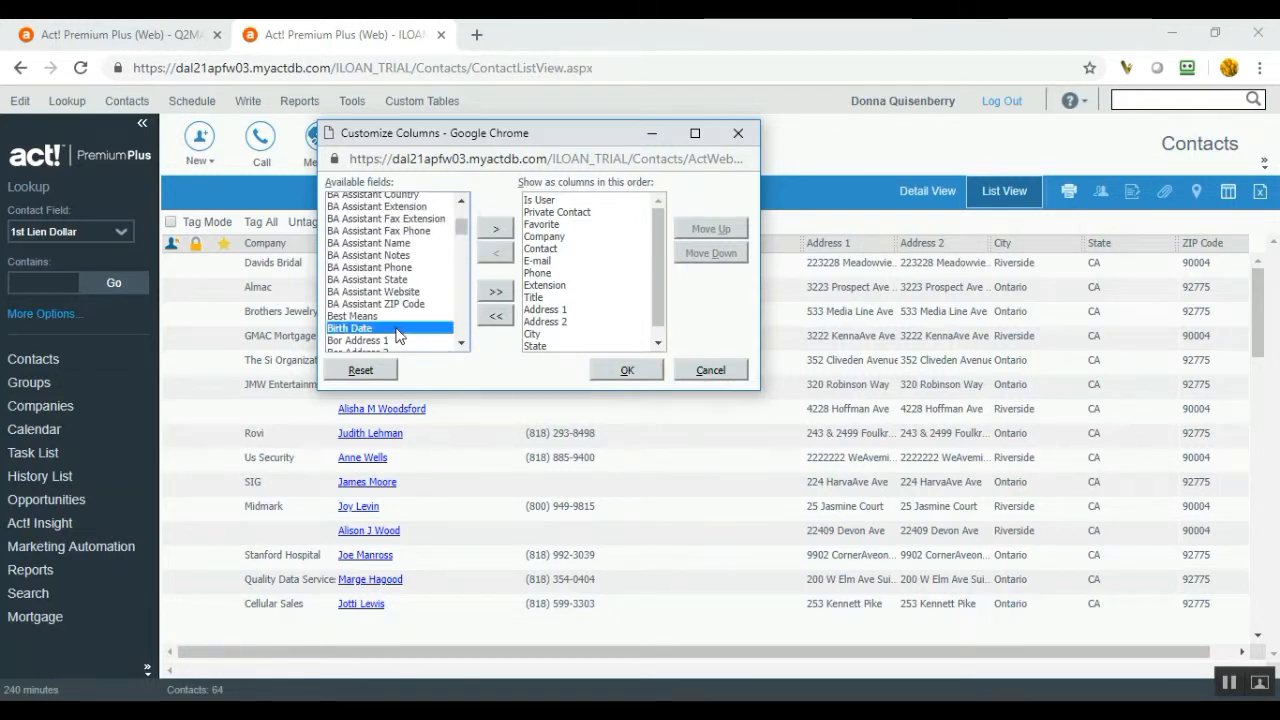
- Add Birth Date as a column and remove Is User, Private Contact, Favorite and Company
click(500, 228)
drag(657, 255, 686, 205)
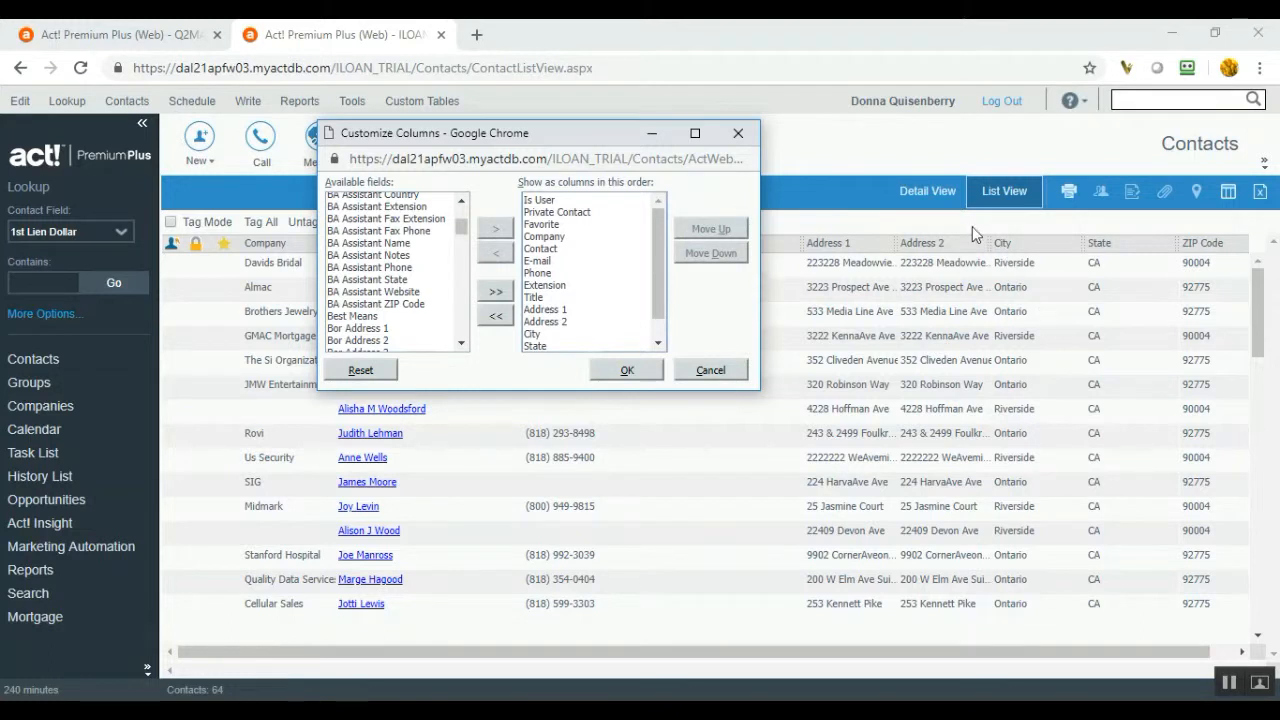
click(538, 201)
click(496, 253)
click(540, 201)
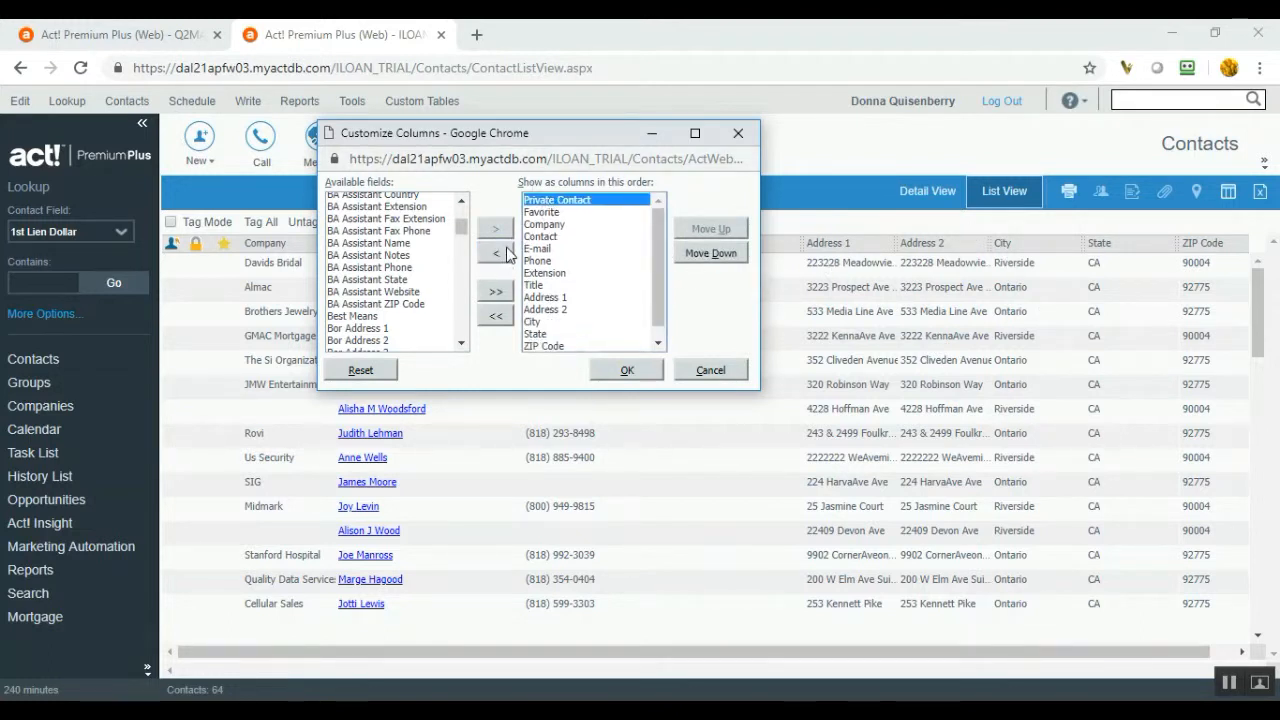
click(496, 253)
click(540, 201)
click(496, 253)
click(540, 201)
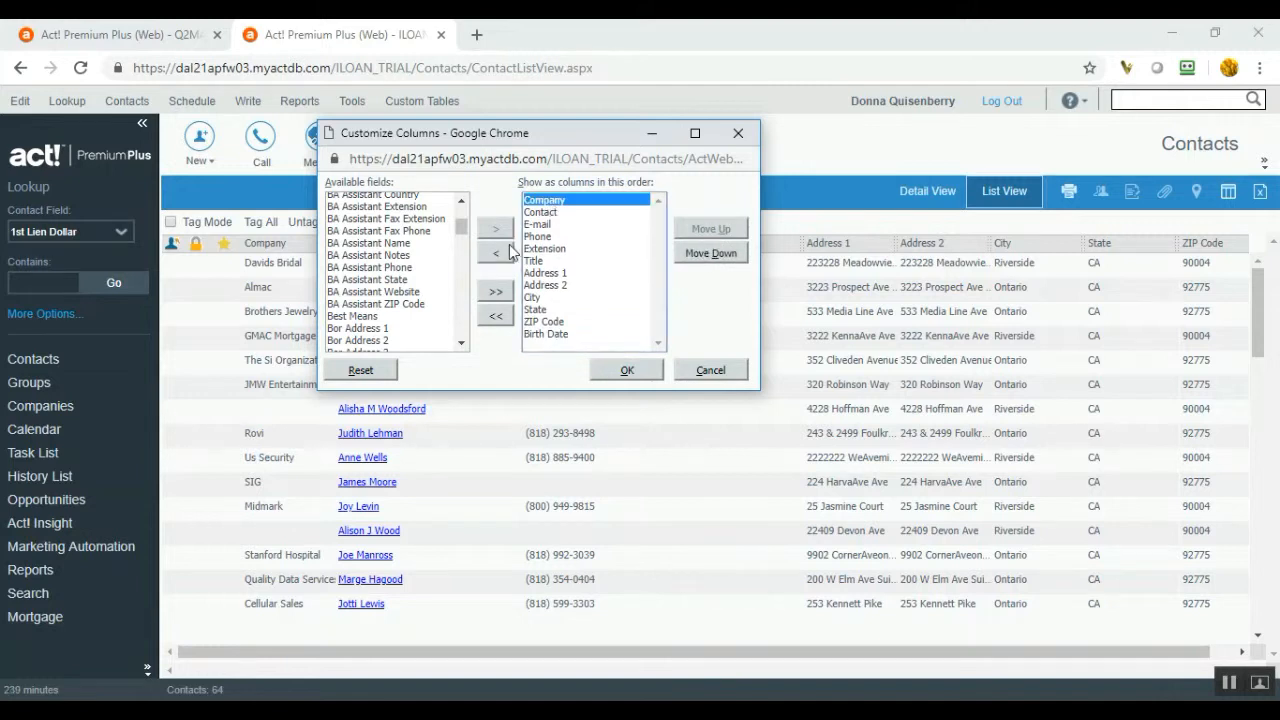
click(496, 253)
- Move Birth Date up in the column order to sit right after Contact
click(576, 322)
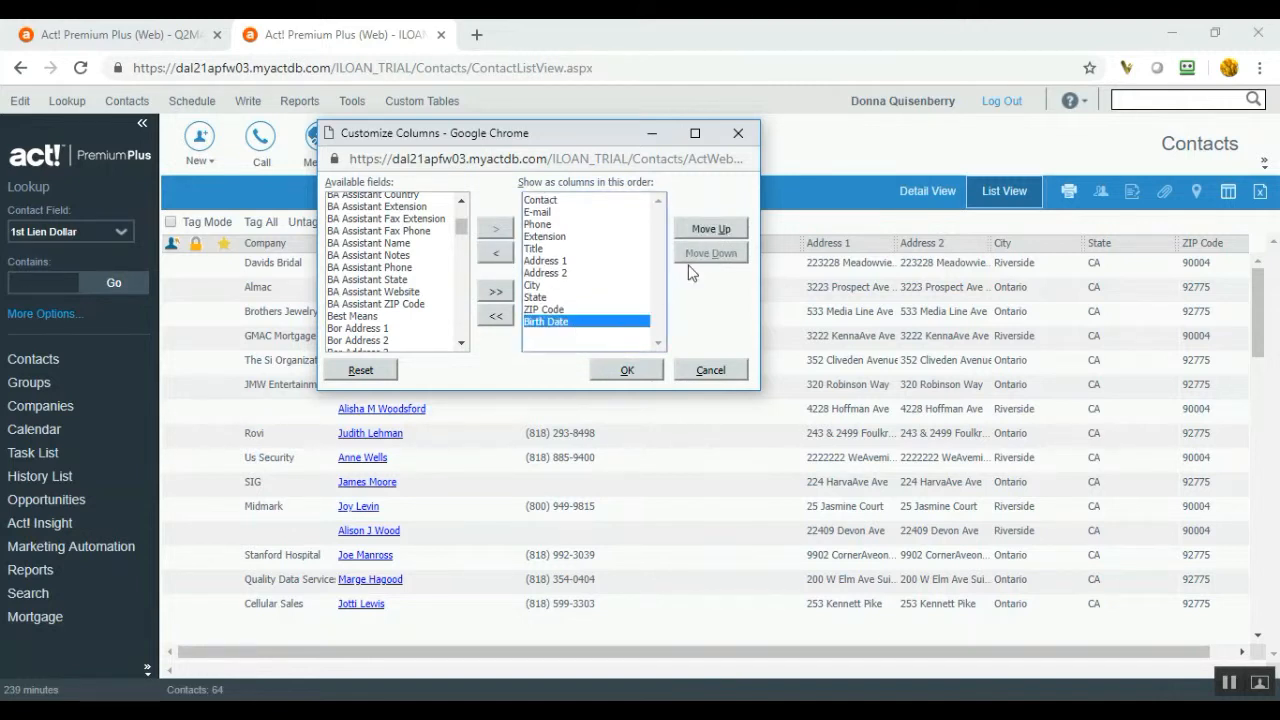
click(711, 229)
click(711, 229)
click(711, 229)
click(711, 229)
click(711, 229)
click(711, 229)
click(711, 229)
click(711, 229)
click(711, 229)
click(634, 376)
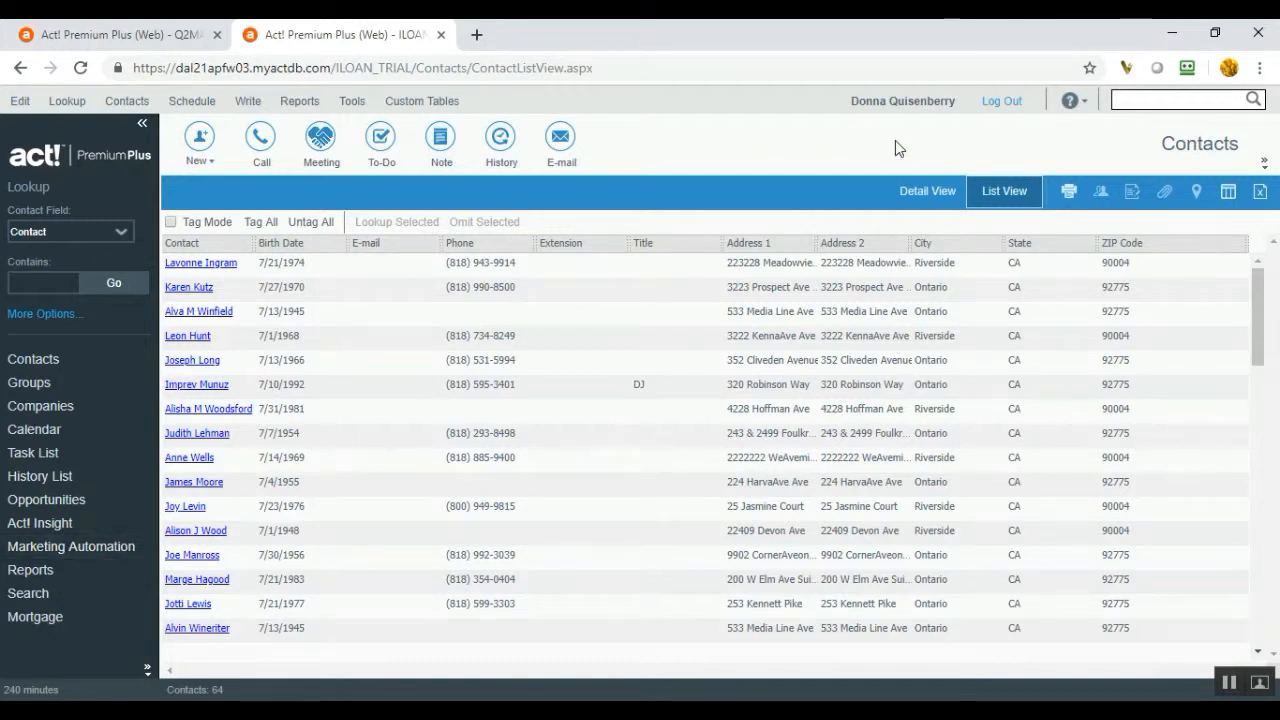
- Export the July contact list to Excel and open Contacts (1).xls
click(1262, 194)
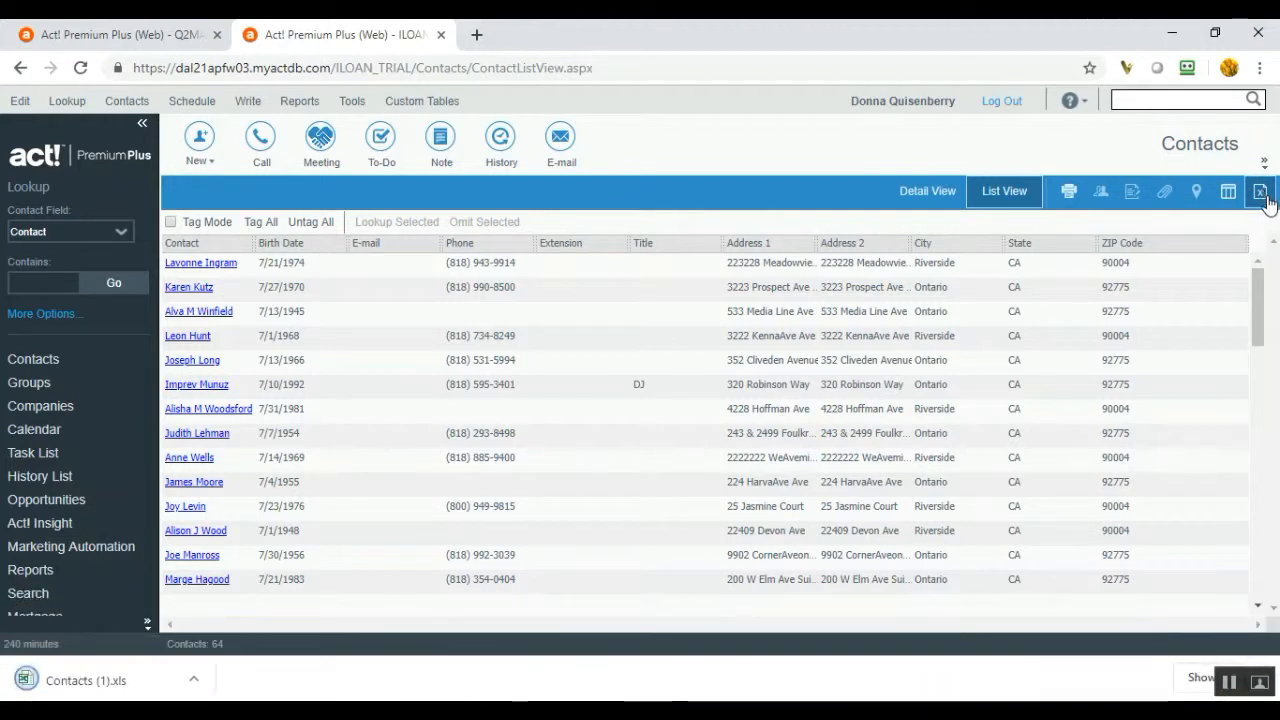
click(113, 688)
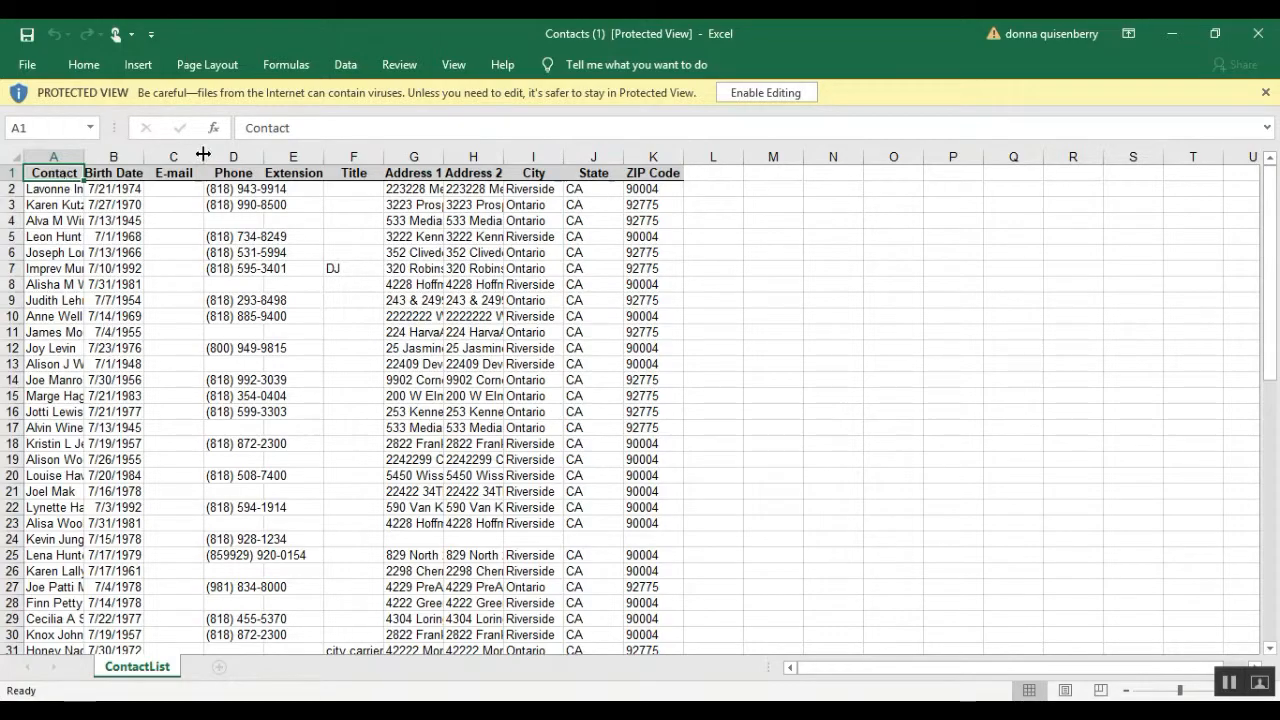
- Minimize Excel and return to Act!'s Lookup menu
click(1171, 33)
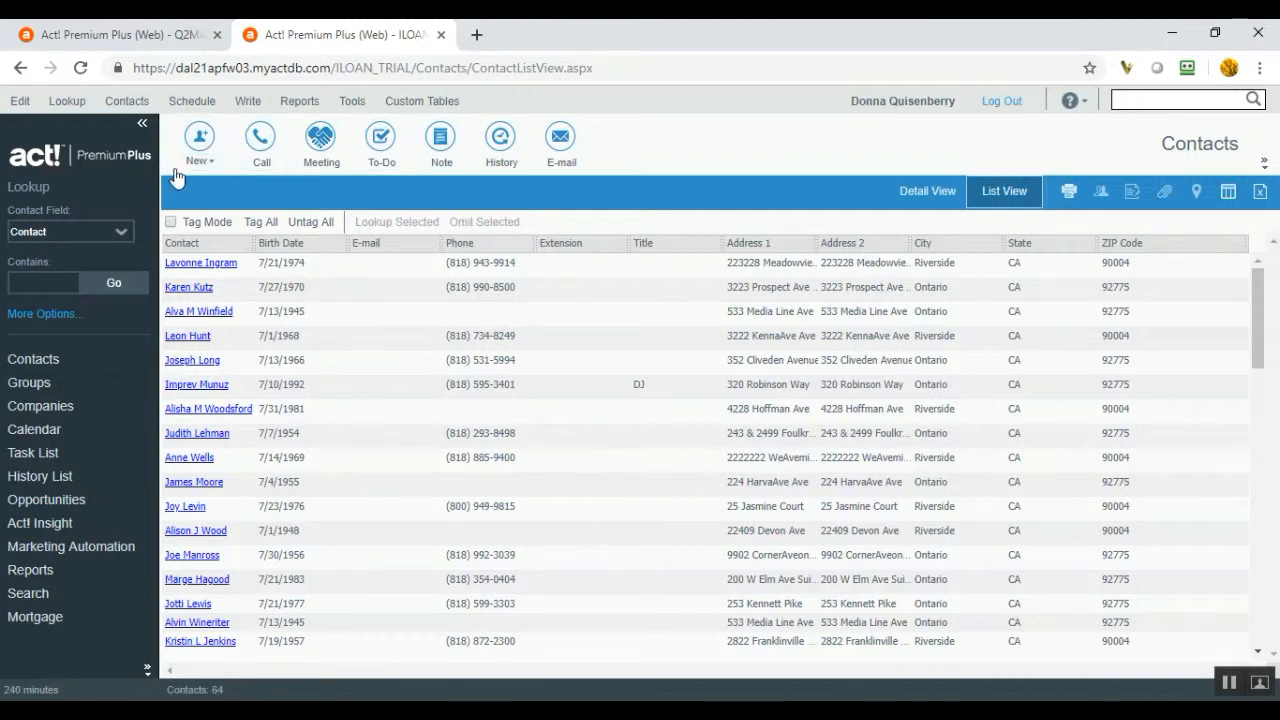
click(70, 105)
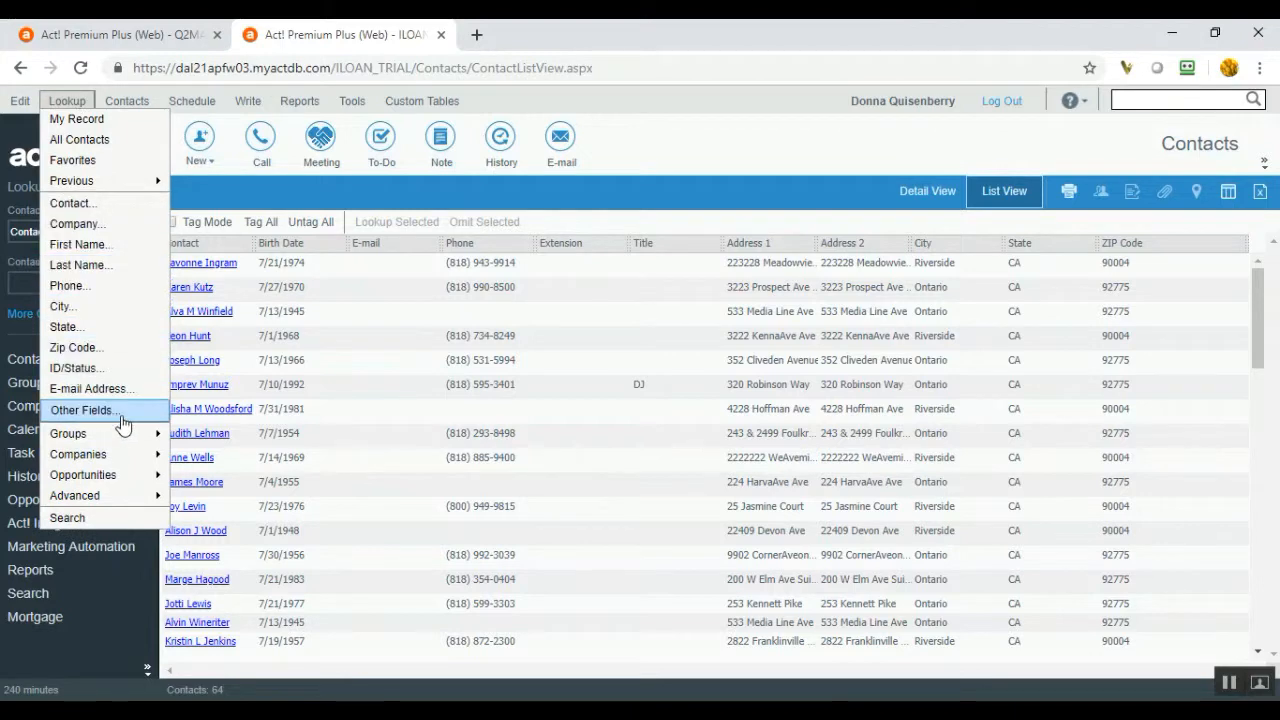
- Change the lookup field from Birth Date to CoBor Birthdate, keeping Month Equals 7
click(84, 410)
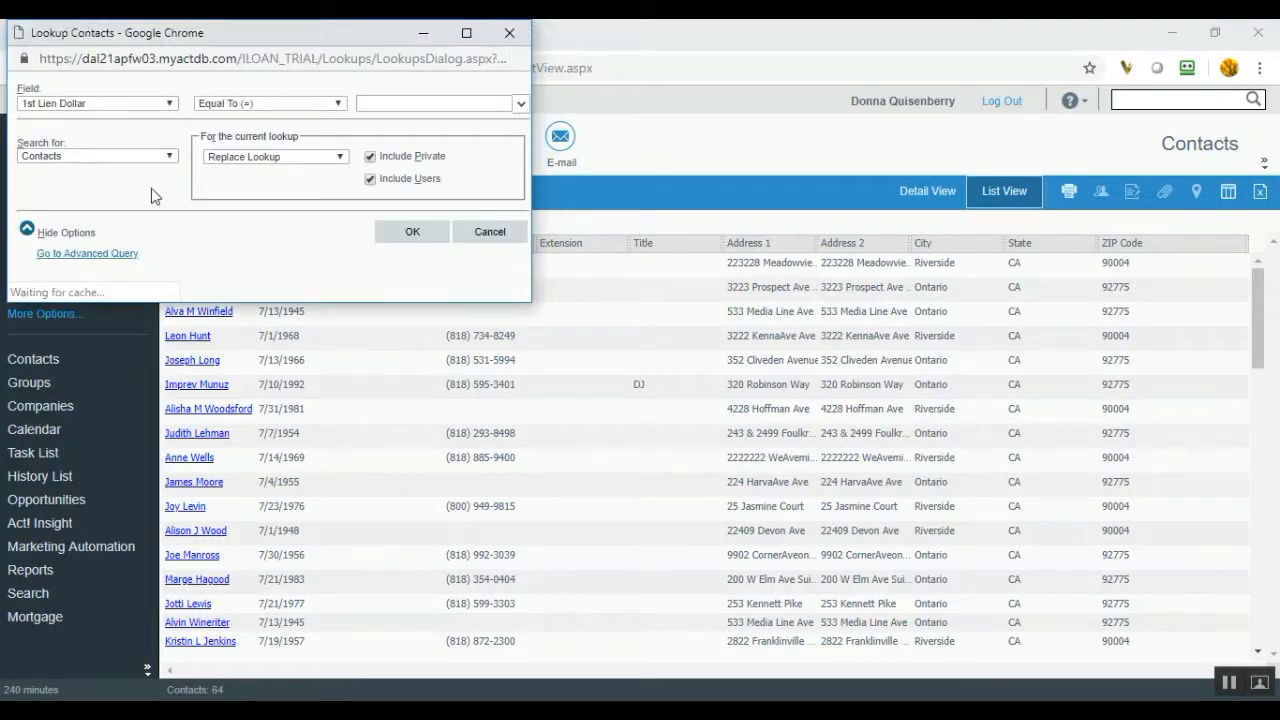
click(164, 103)
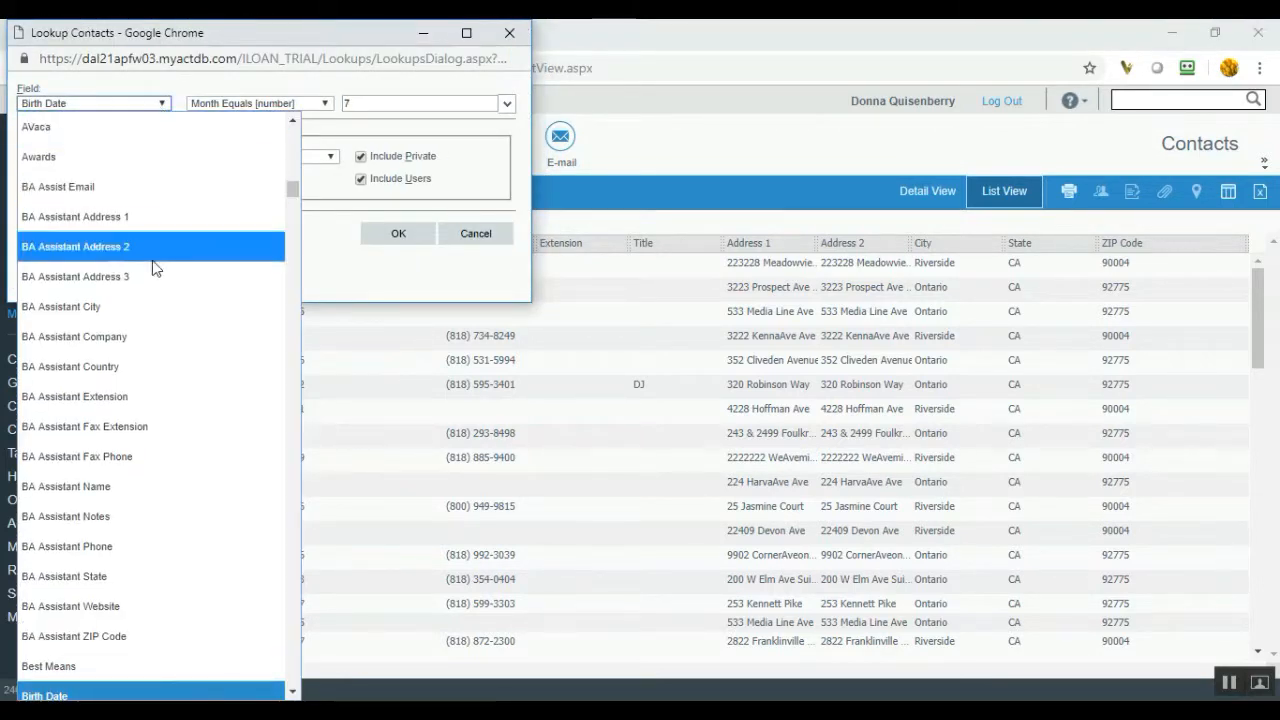
key(c)
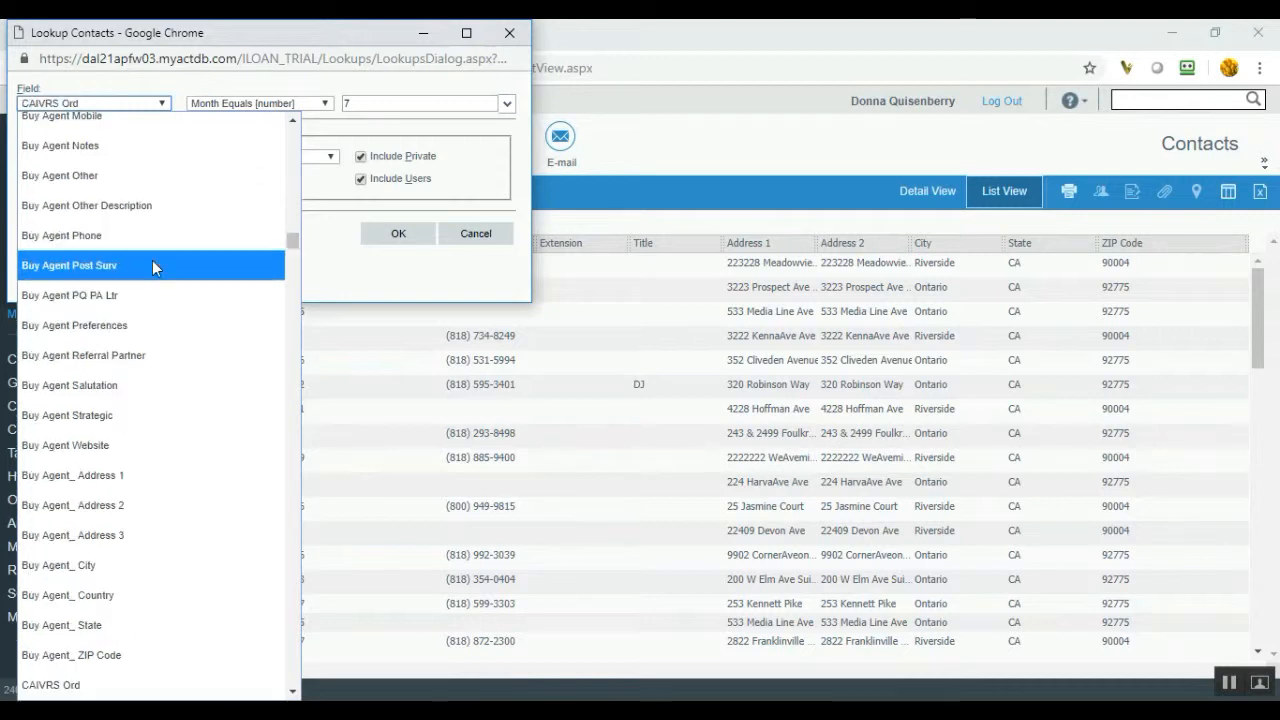
click(295, 667)
click(295, 672)
click(295, 672)
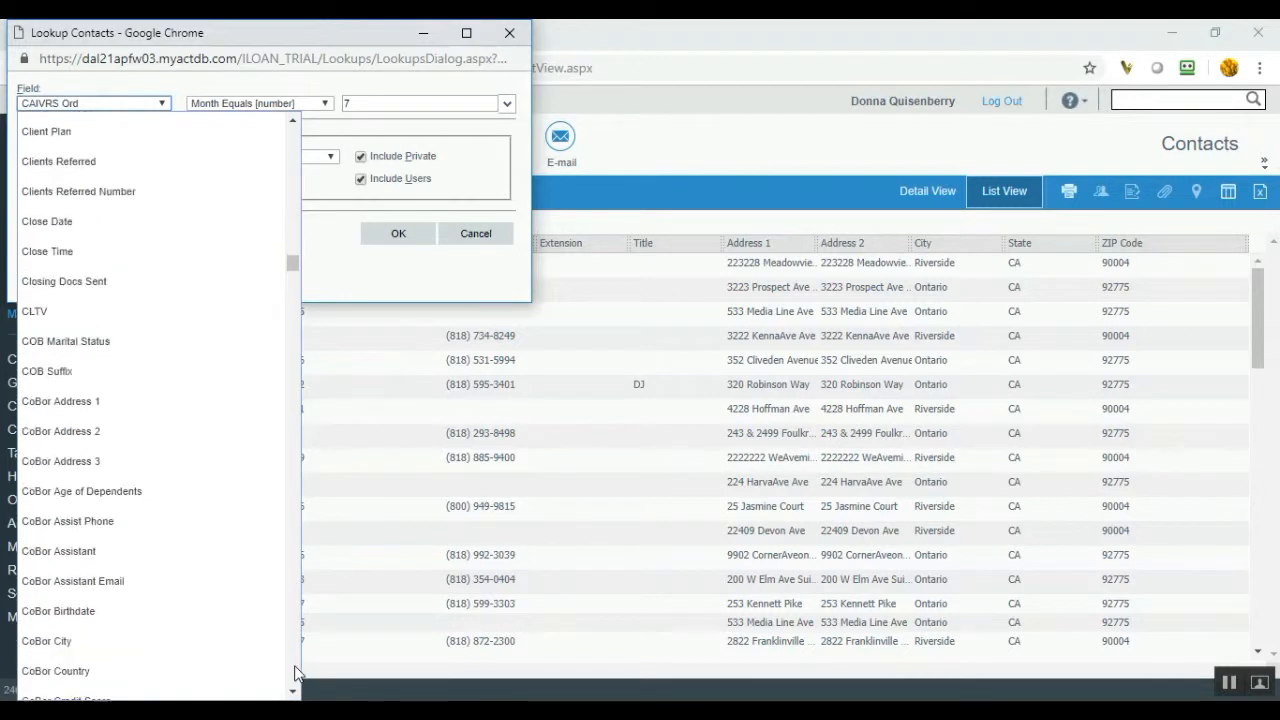
click(86, 611)
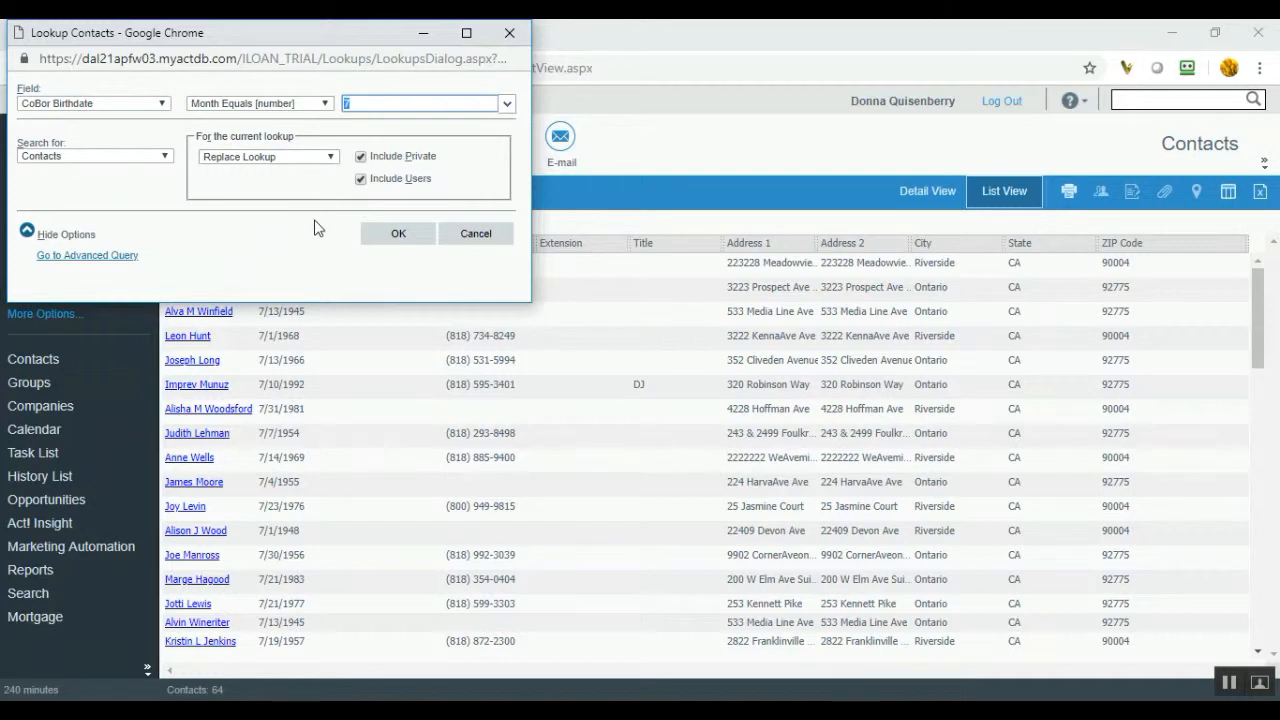
- Run the CoBor Birthdate month-7 lookup with Add to Lookup, growing the list to 66 contacts
click(332, 158)
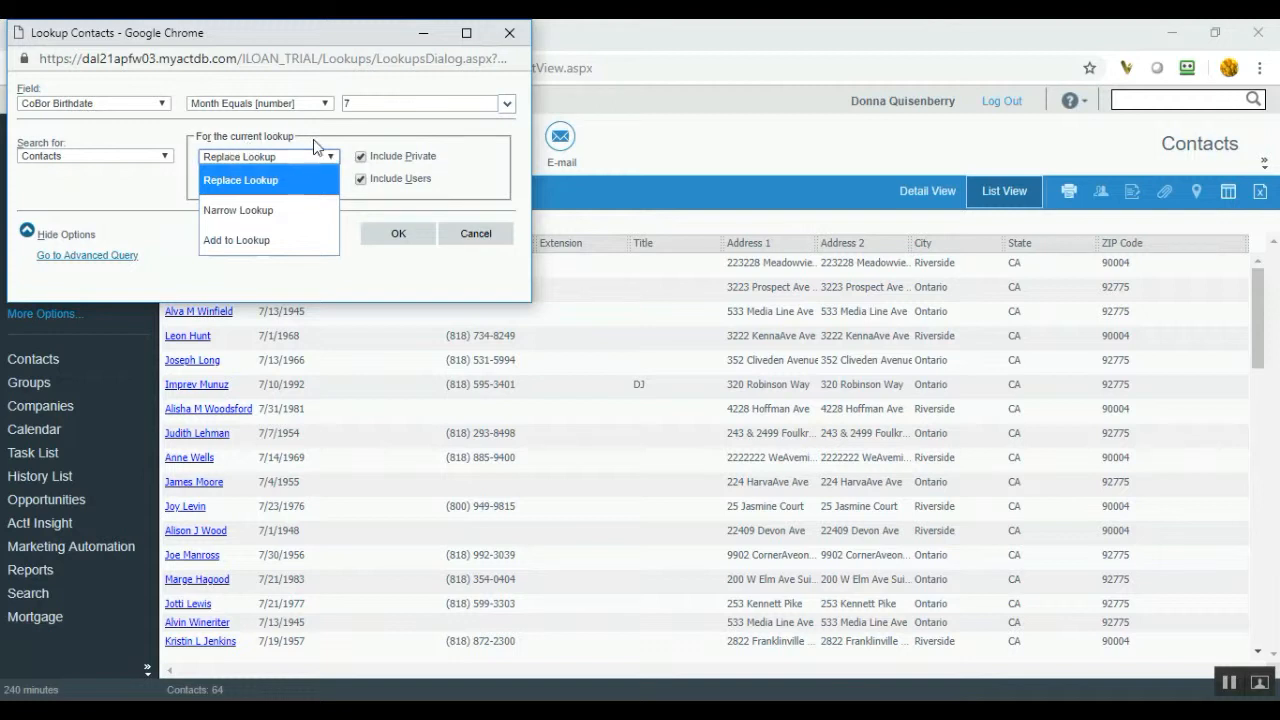
click(289, 244)
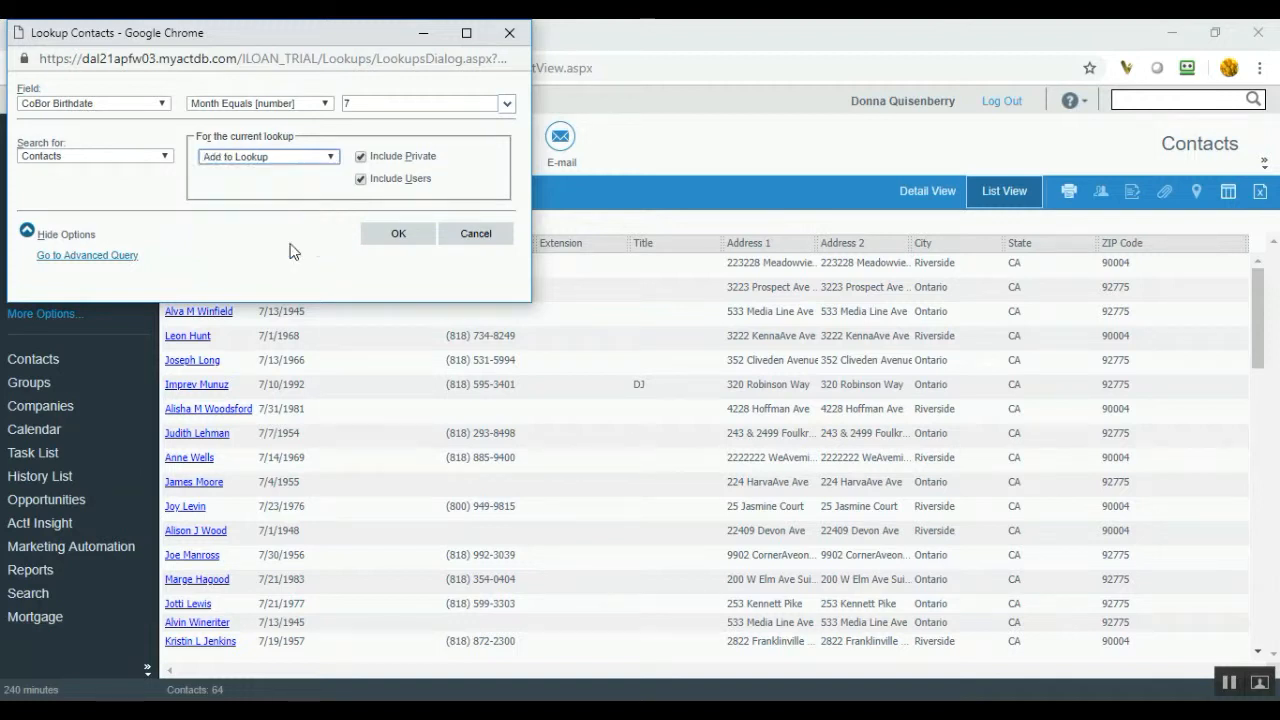
click(331, 160)
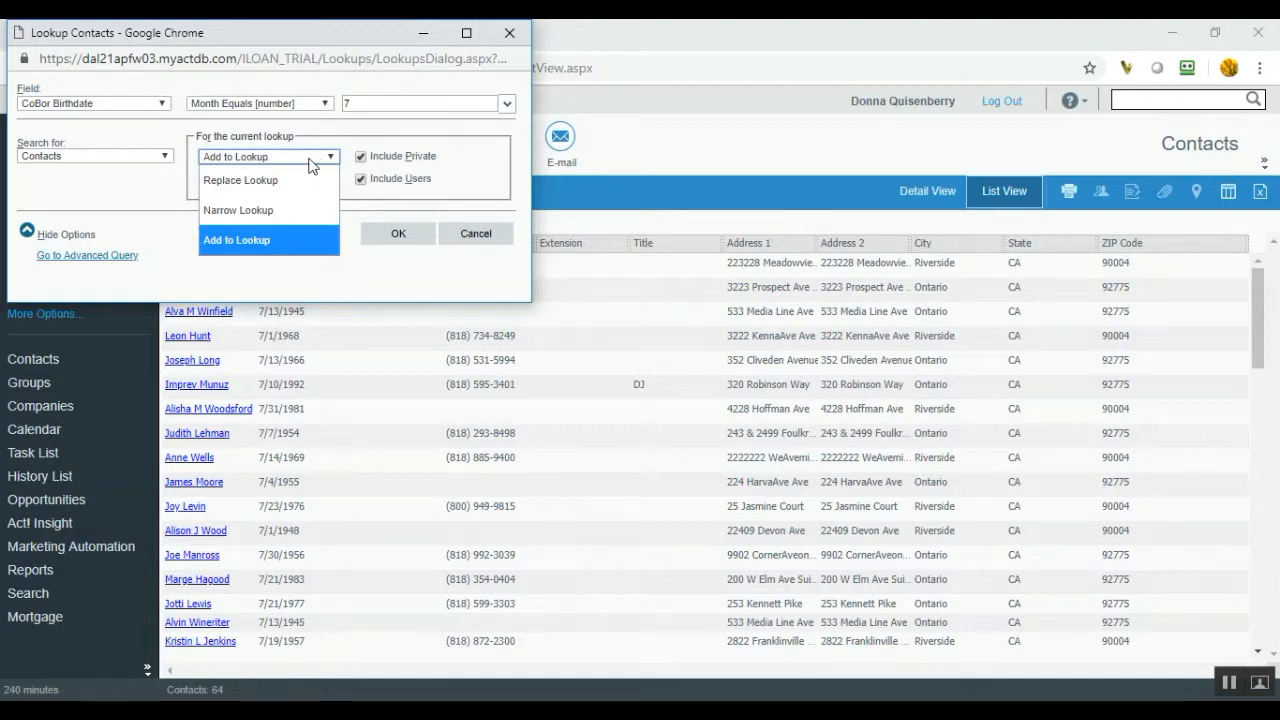
click(294, 253)
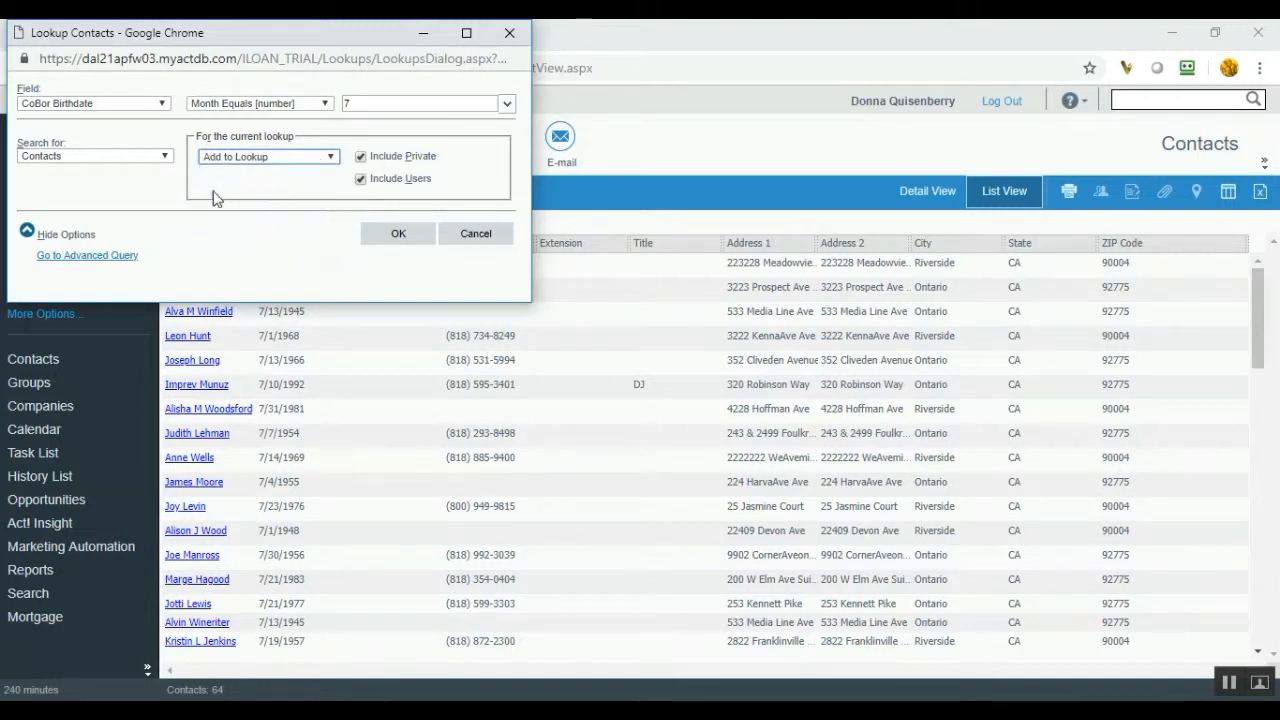
click(27, 232)
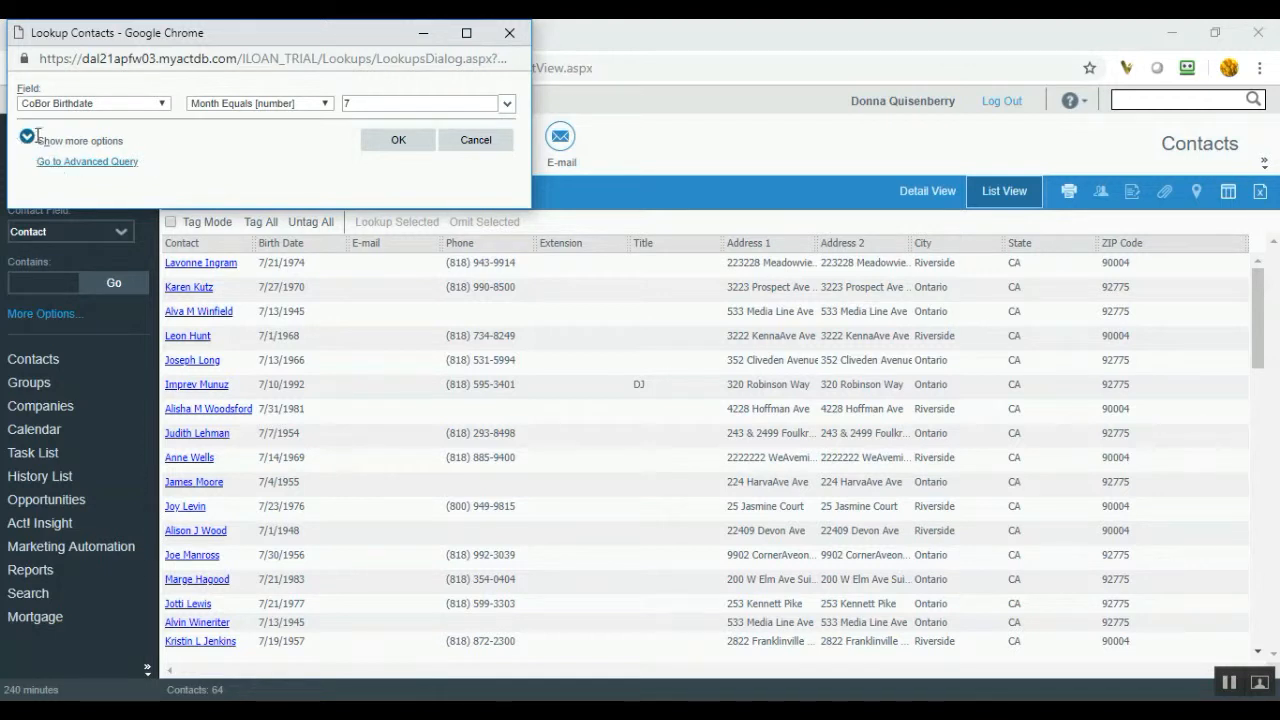
click(27, 140)
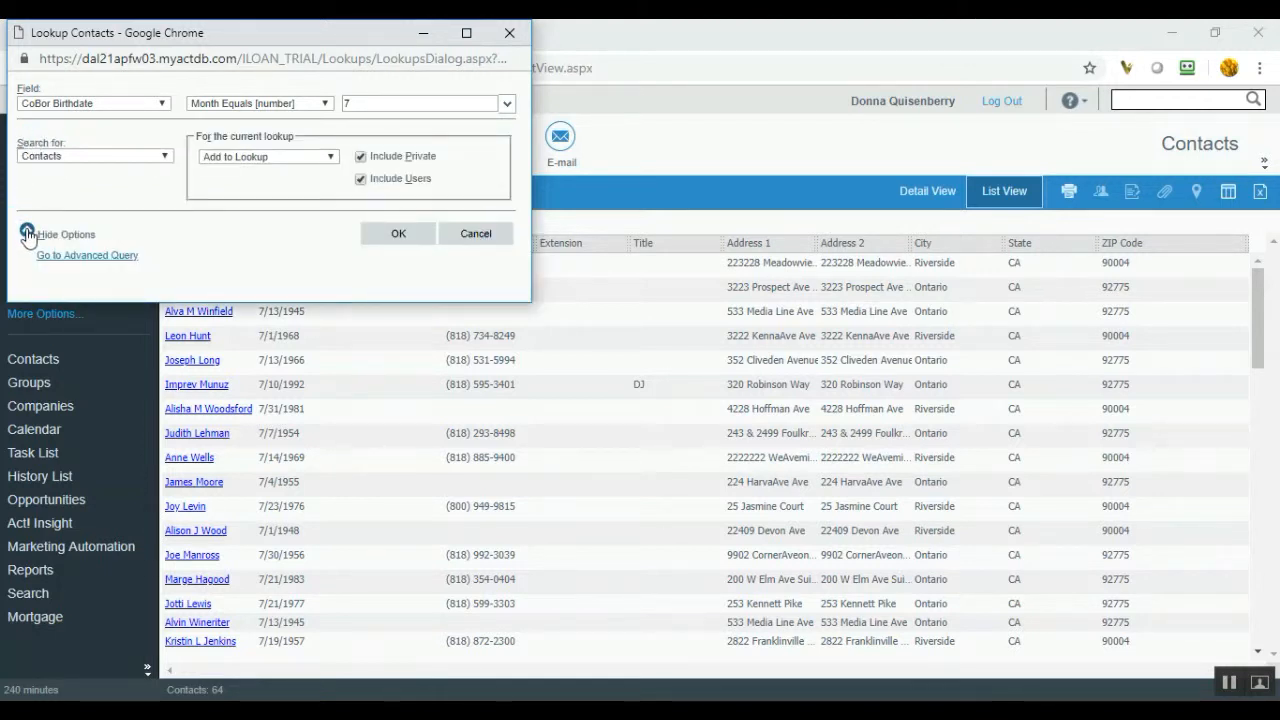
click(27, 235)
click(27, 140)
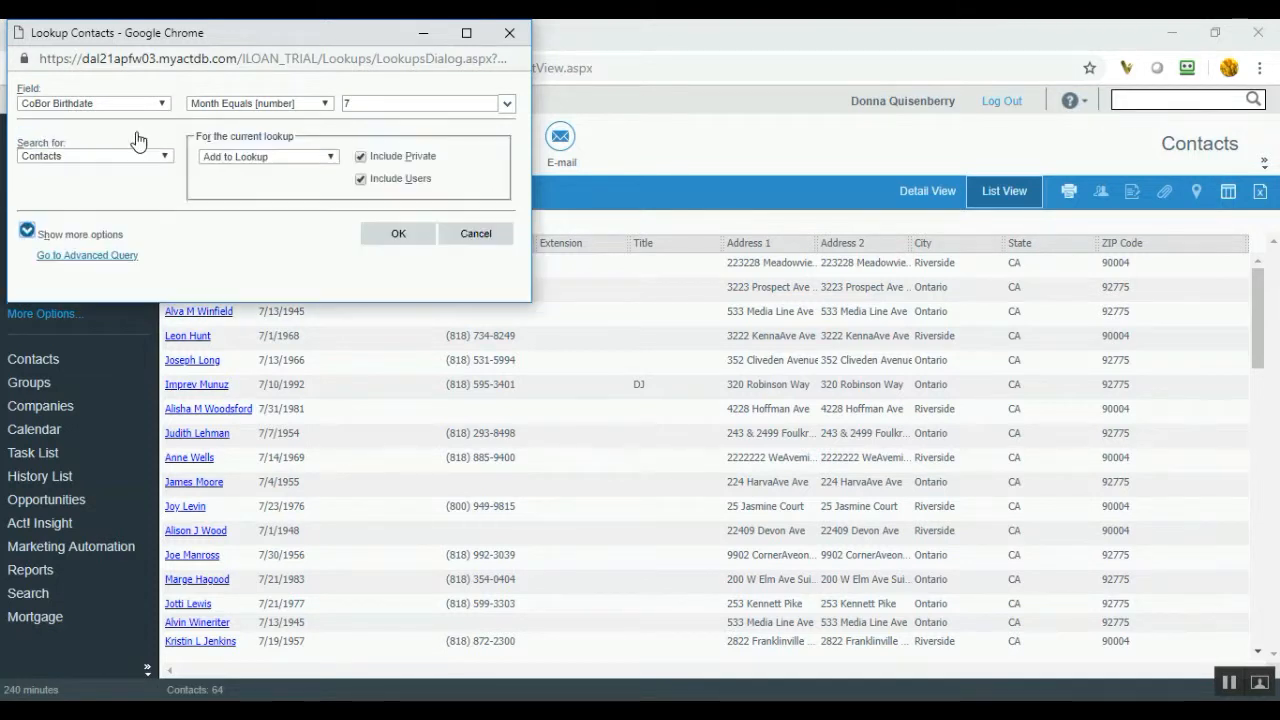
click(310, 160)
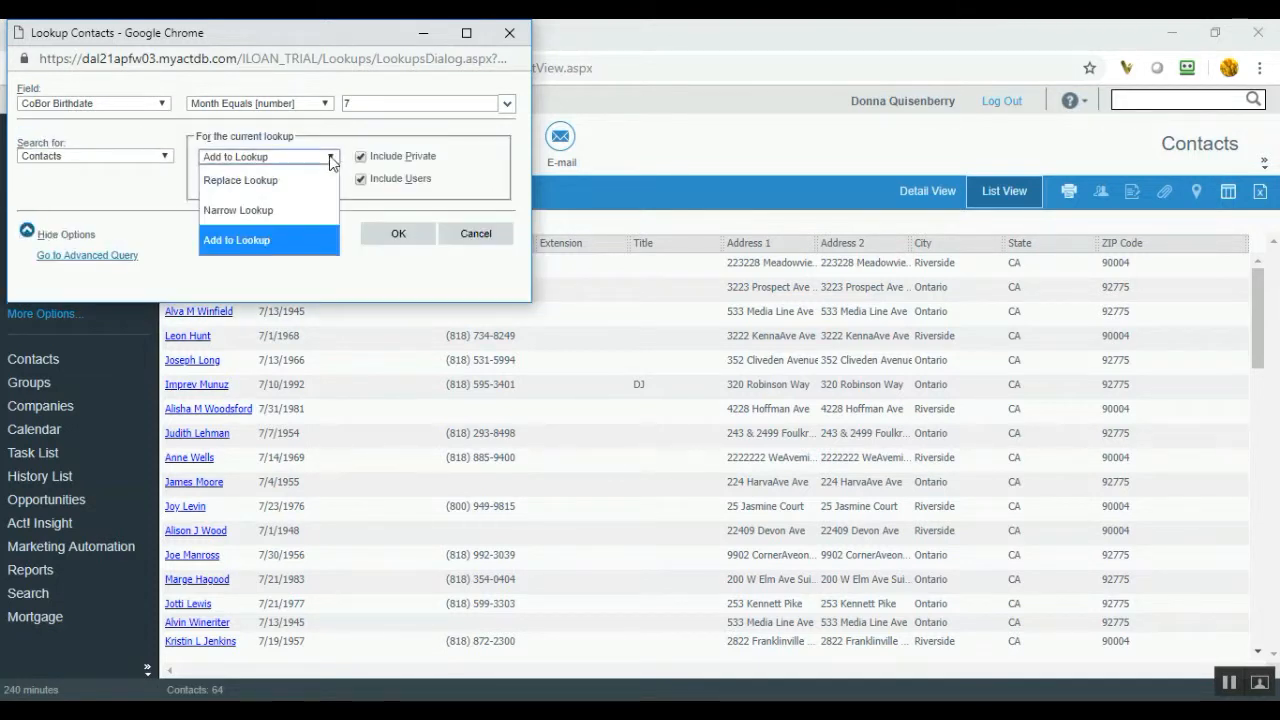
click(298, 237)
click(410, 238)
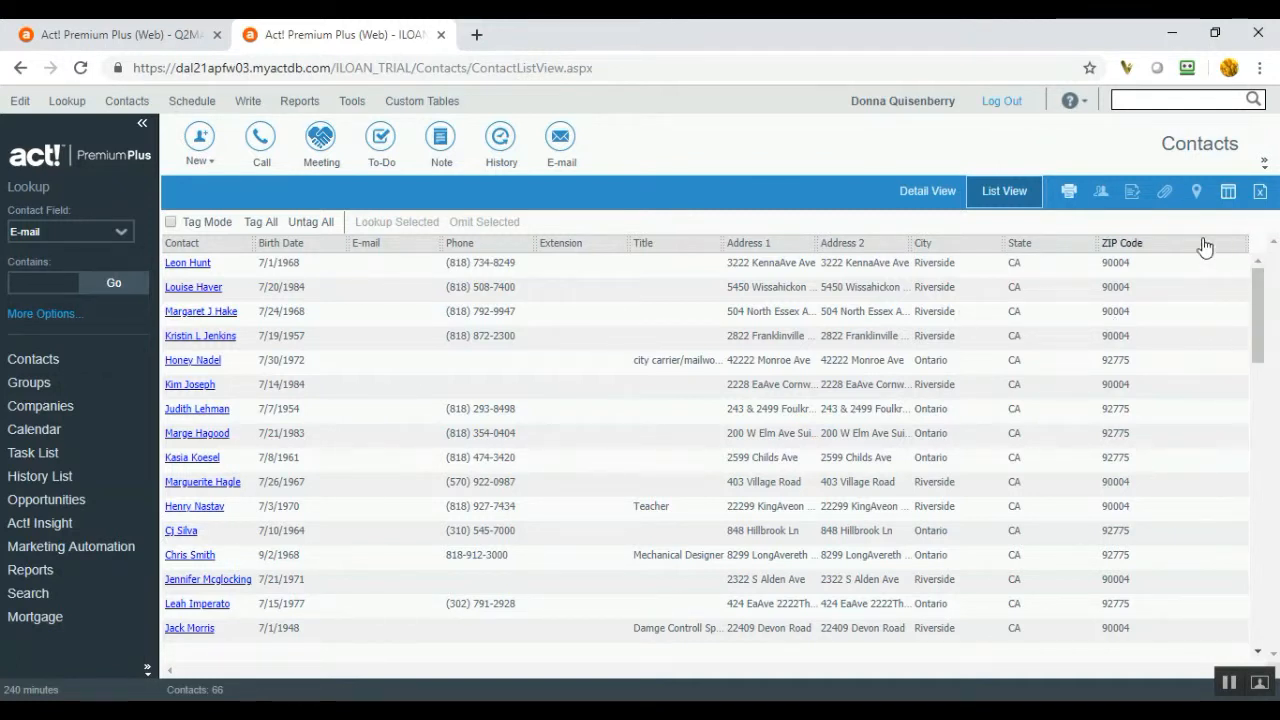
- Add CoBor First Name and CoBor Birthdate as list columns in Customize Columns
click(1231, 200)
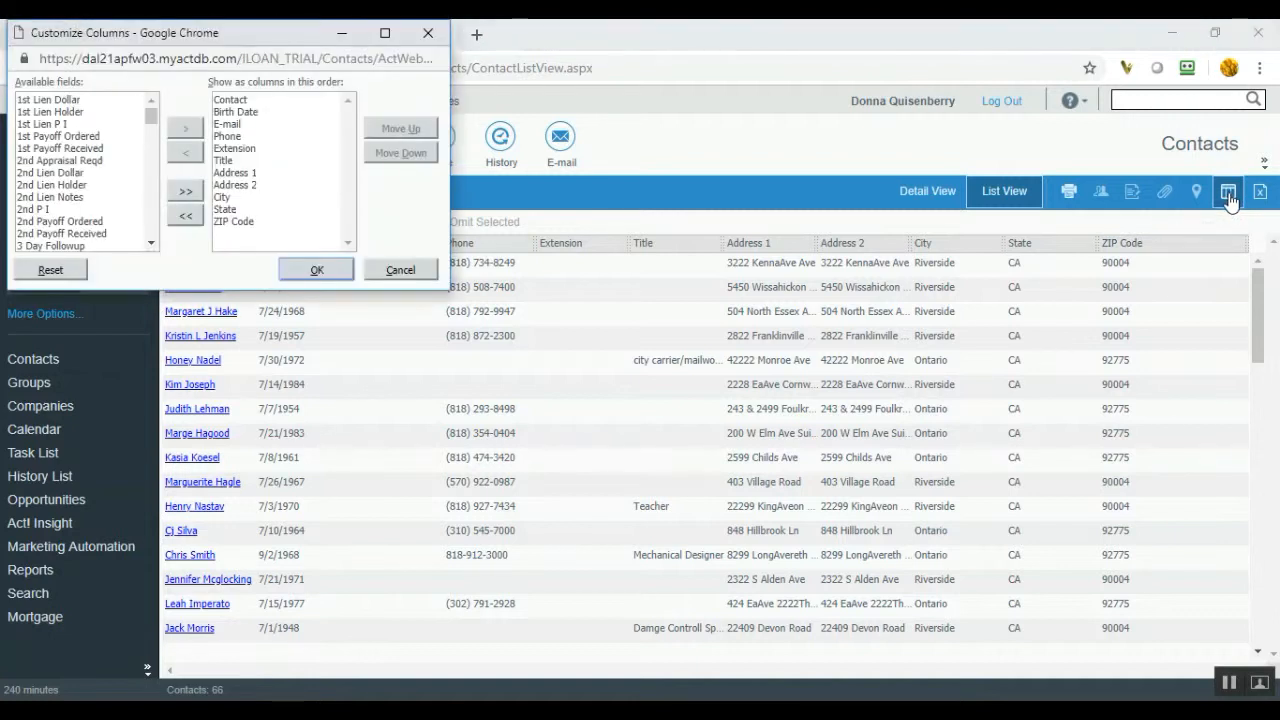
click(126, 161)
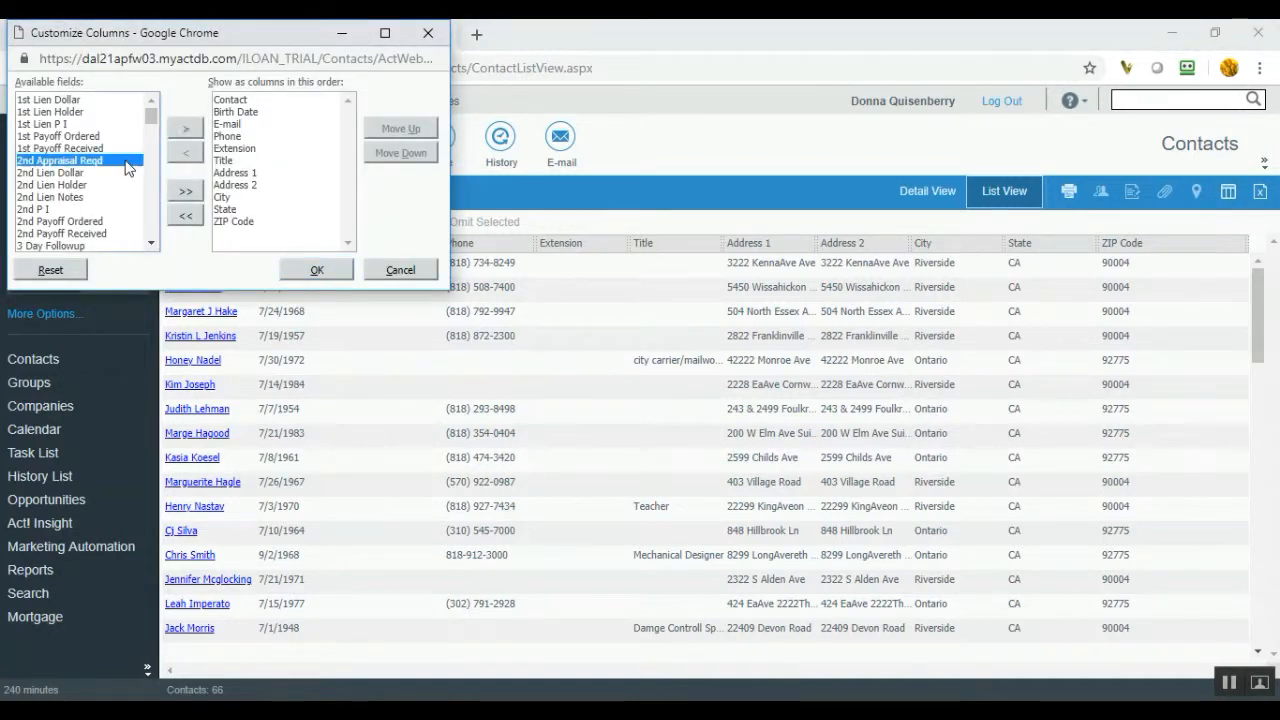
text(co)
scroll(115, 237, down, 4)
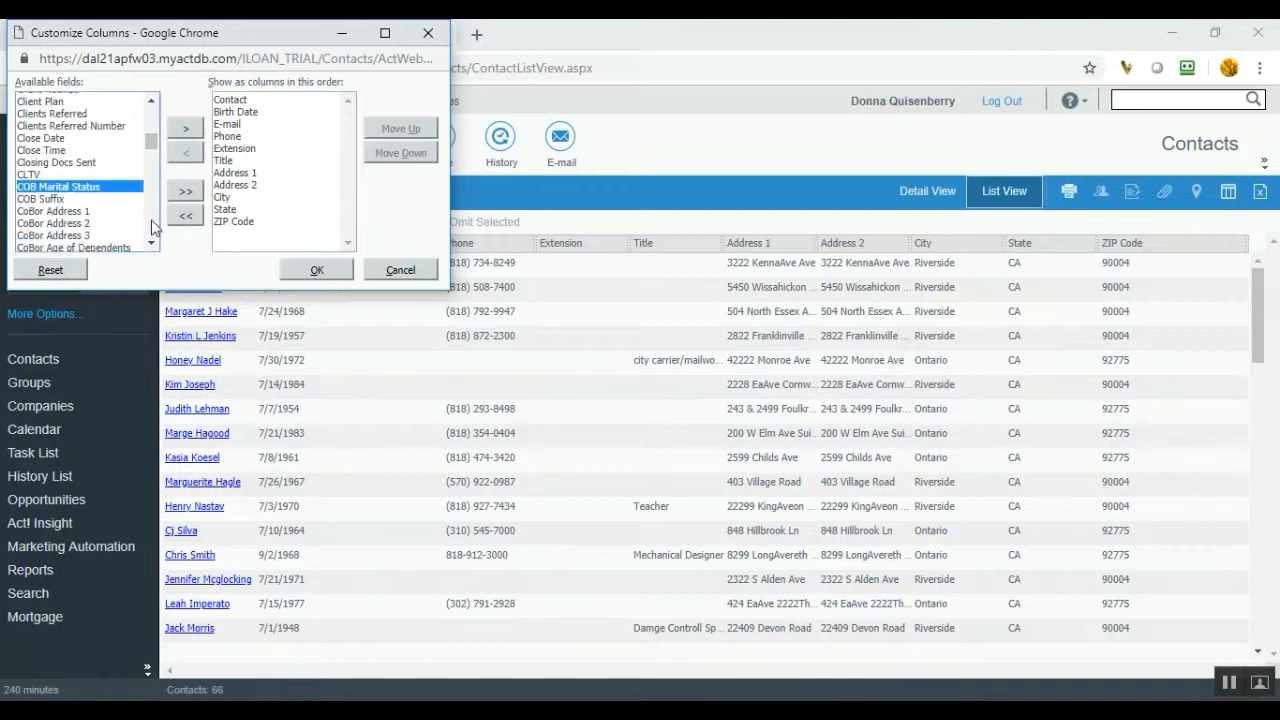
scroll(152, 225, down, 4)
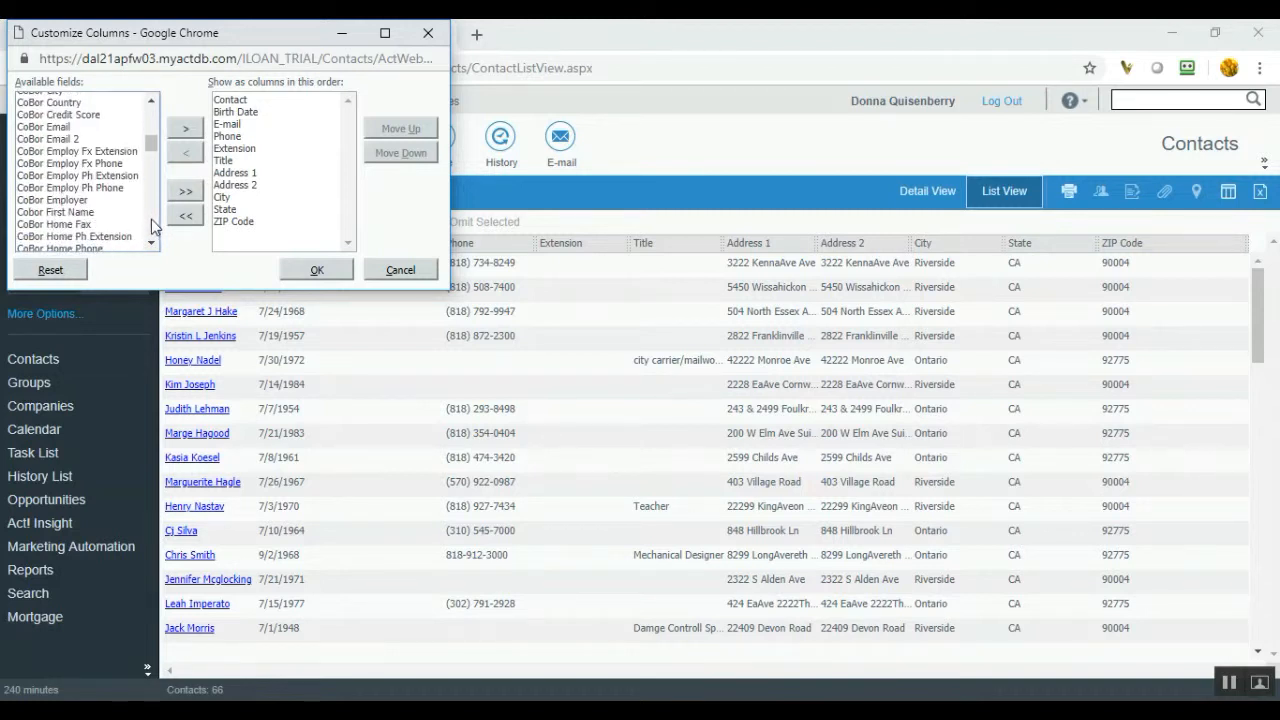
click(129, 215)
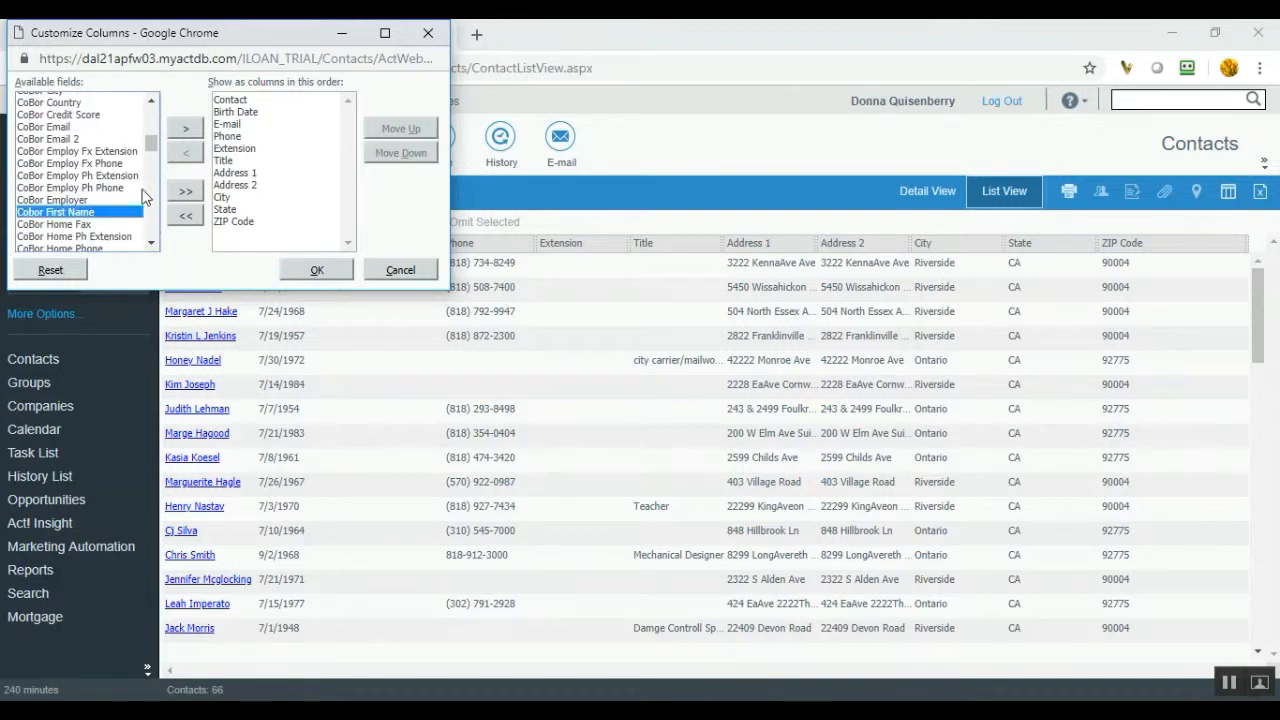
click(185, 128)
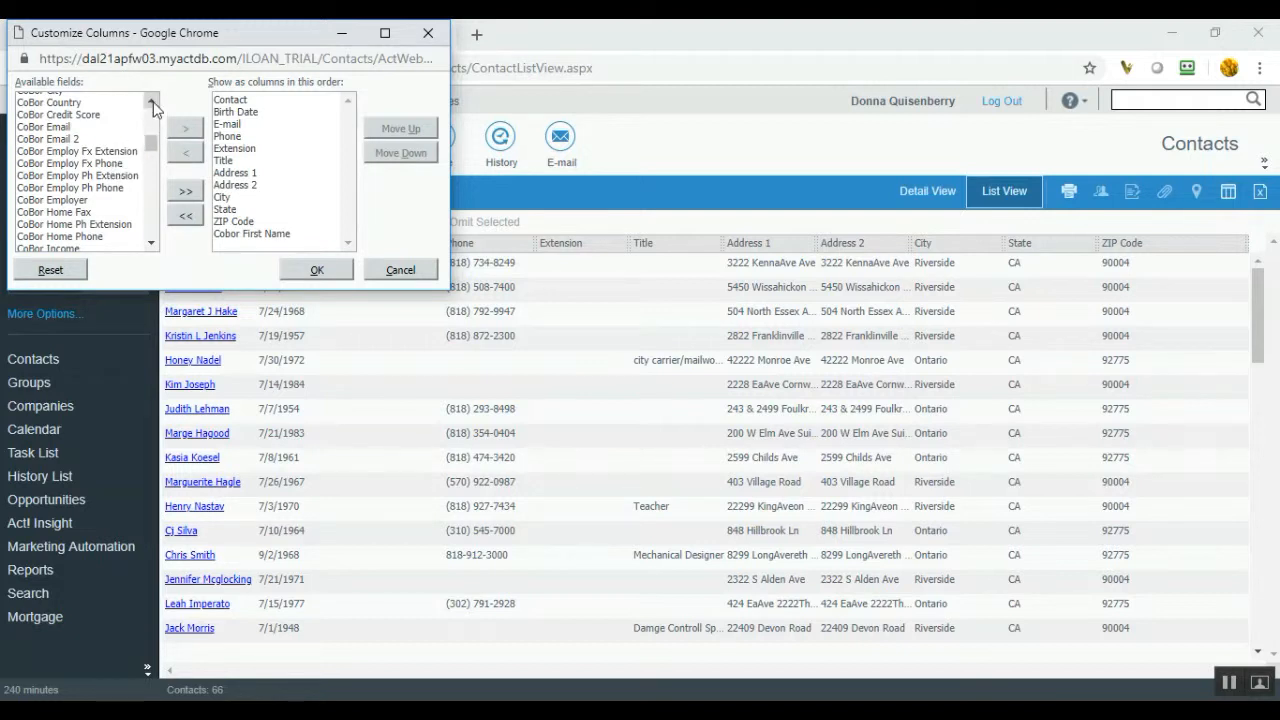
scroll(151, 102, up, 1)
click(125, 116)
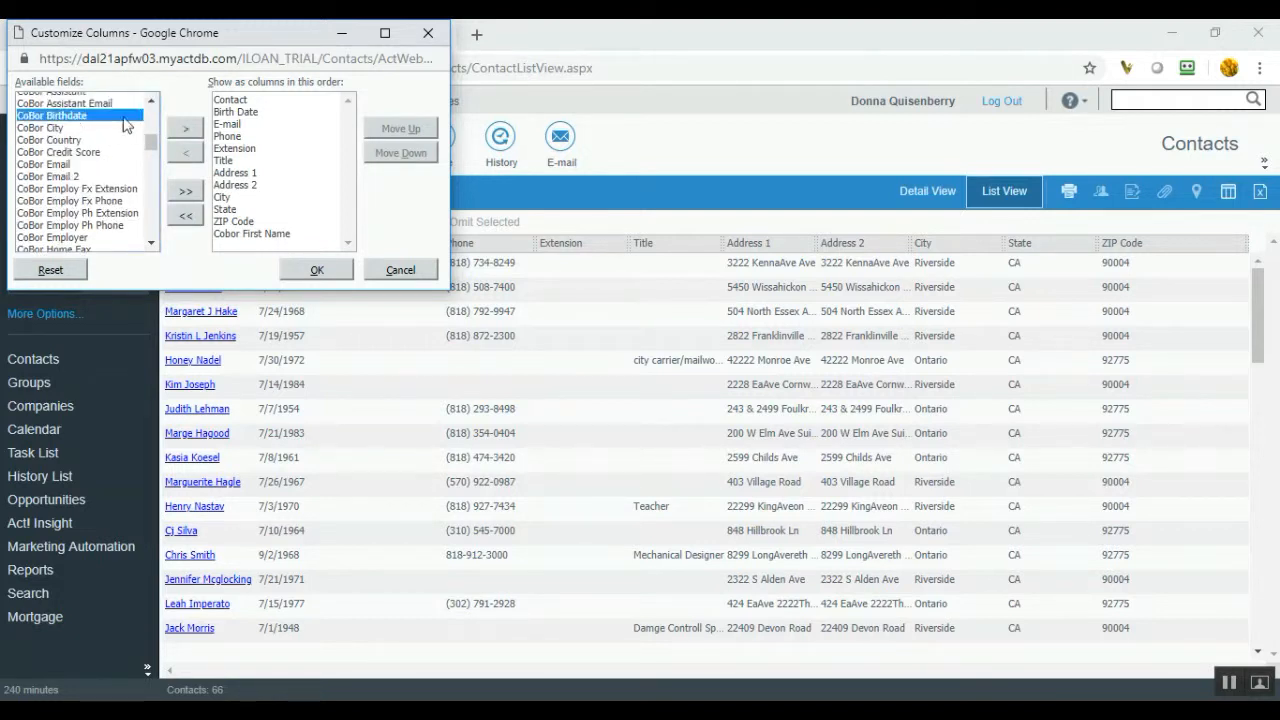
click(183, 128)
- Move Cobor First Name up so it follows Birth Date
click(233, 236)
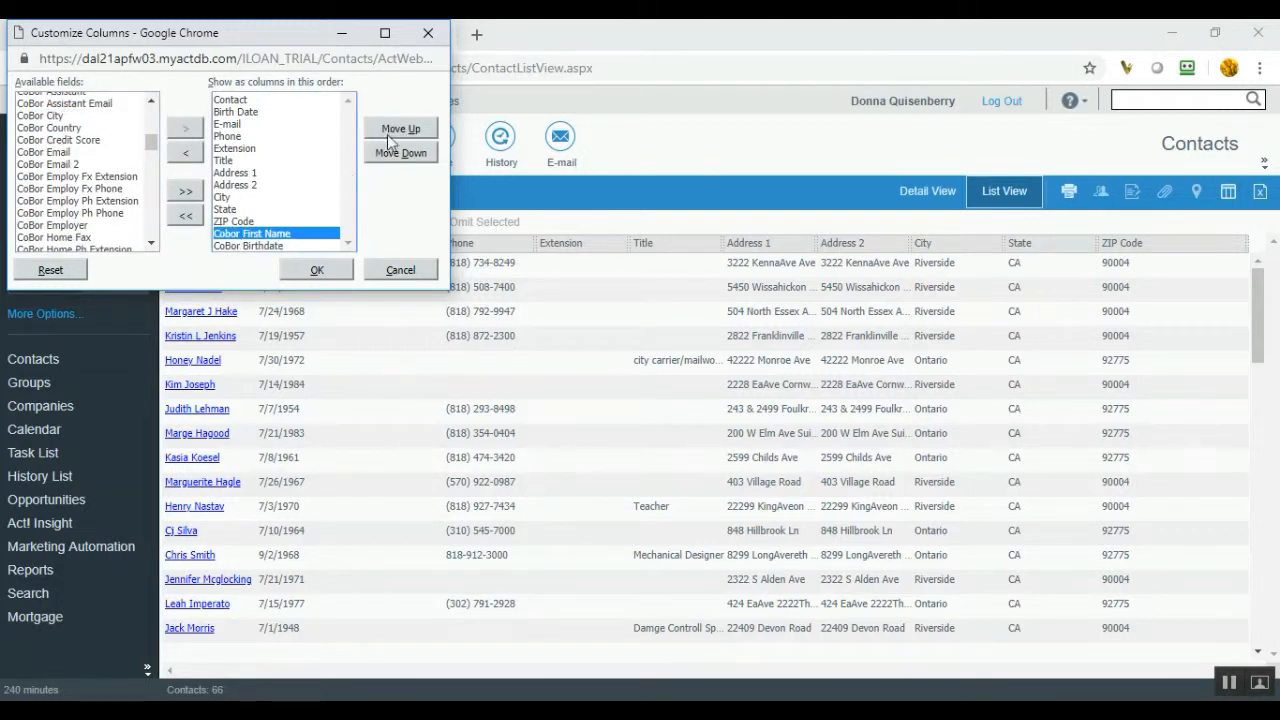
click(393, 131)
click(393, 131)
click(393, 131)
click(393, 131)
click(393, 131)
click(393, 131)
click(393, 130)
click(393, 130)
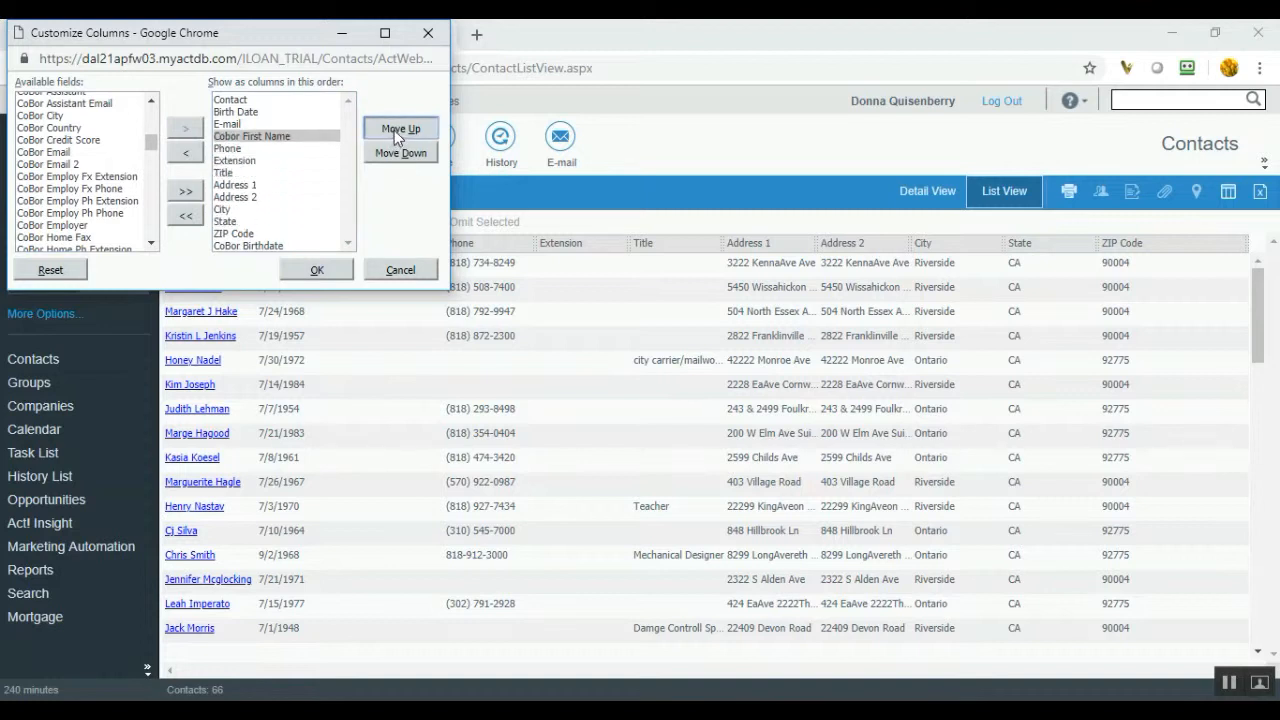
click(393, 130)
- Move CoBor Birthdate up to sit right after Cobor First Name
click(268, 245)
click(400, 130)
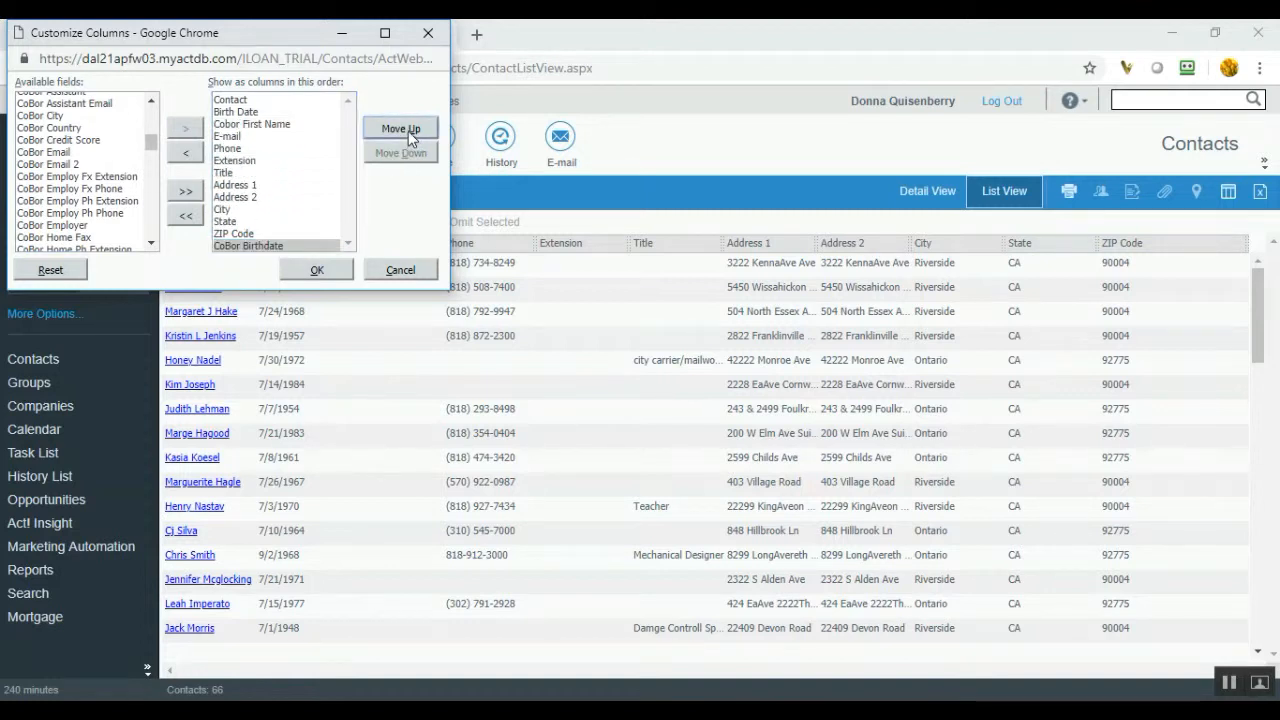
click(272, 212)
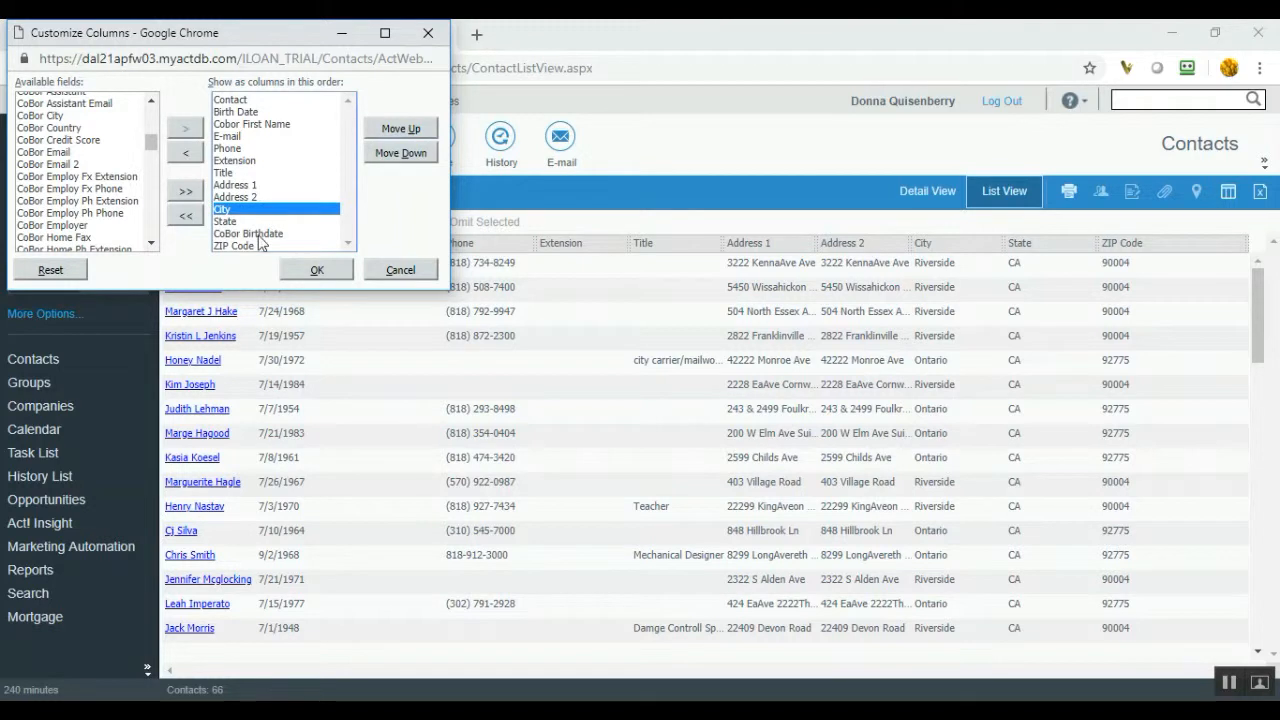
click(268, 233)
click(396, 130)
click(396, 130)
click(396, 130)
click(396, 129)
click(396, 129)
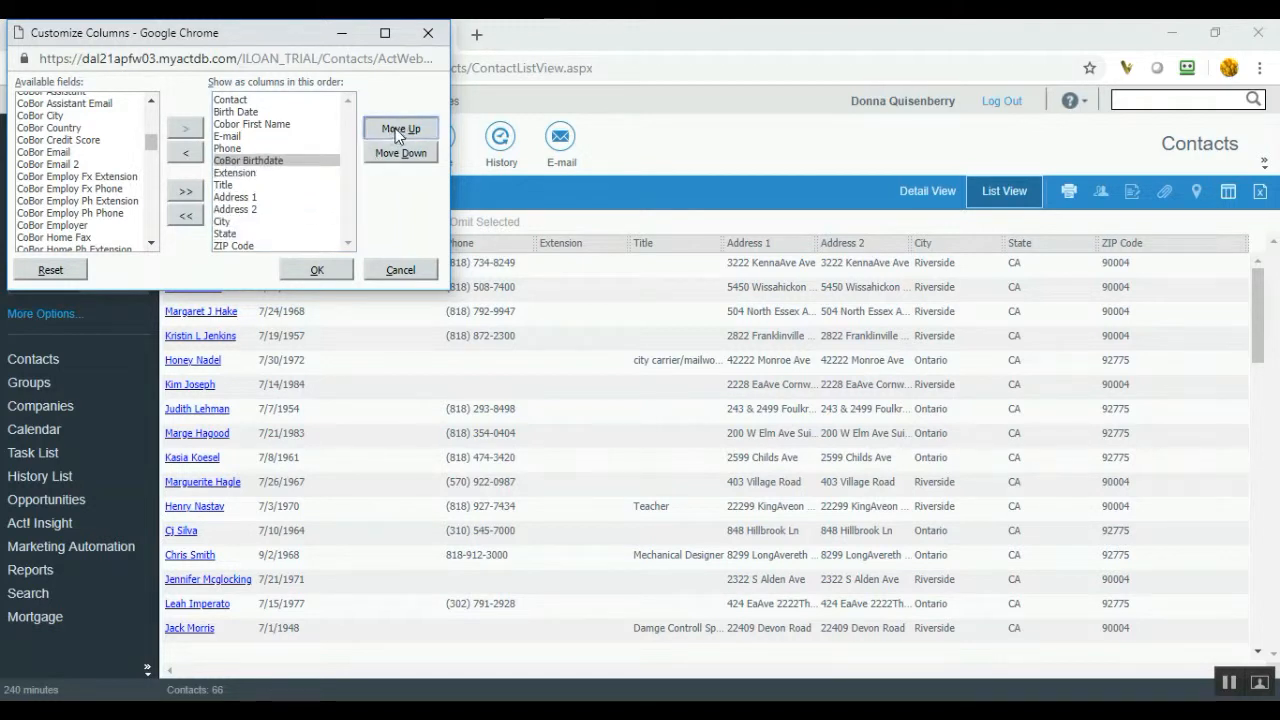
click(394, 130)
click(394, 130)
- Confirm Customize Columns, applying the CoBor columns to the 66-contact list
click(313, 268)
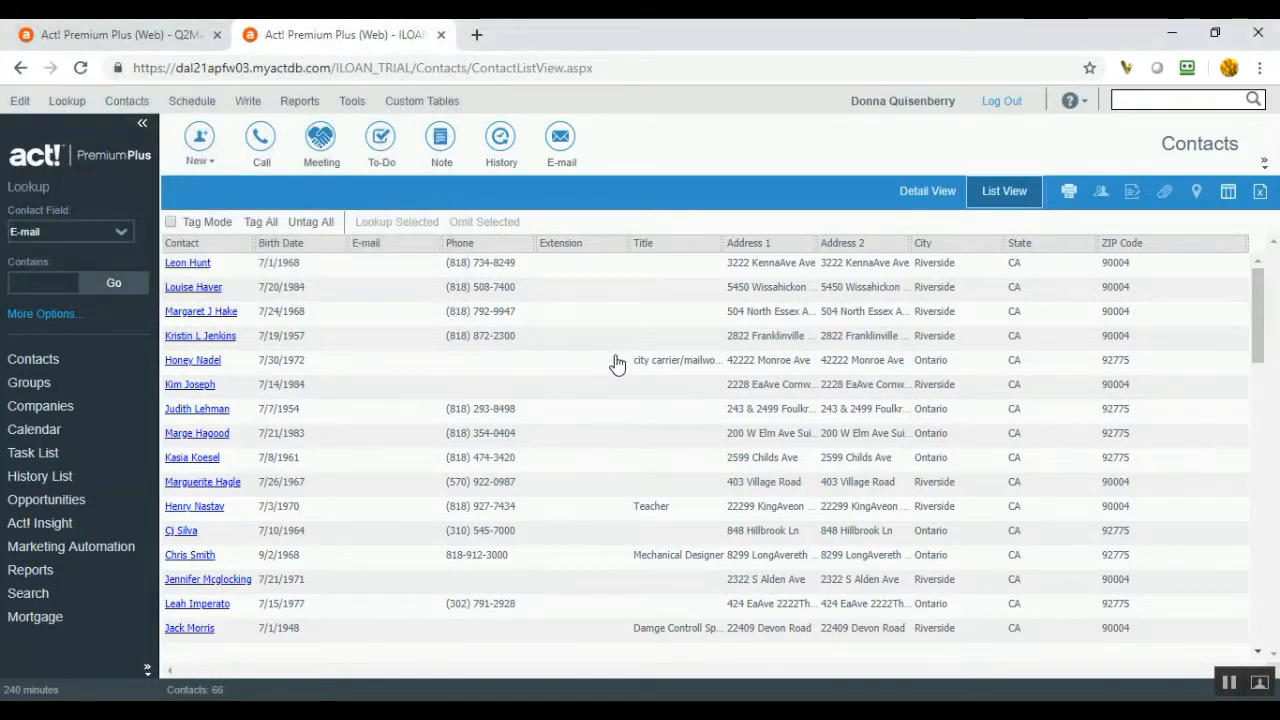